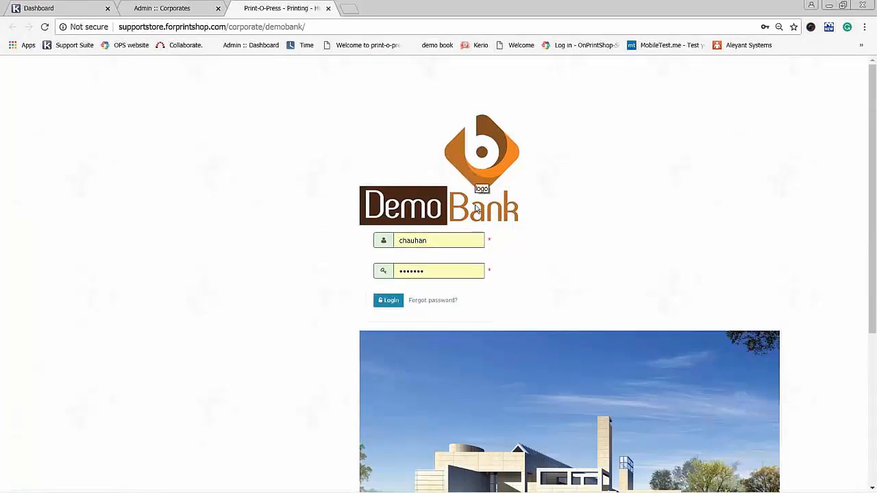
Check the Demo Bank storefront login page, then open the Demo Bank corporate for editing in the admin.
scroll(675, 213, down, 2)
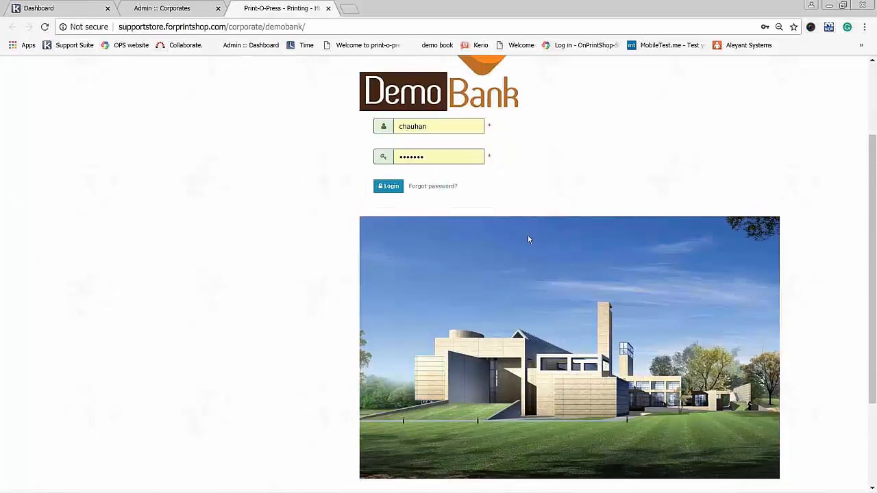
click(177, 9)
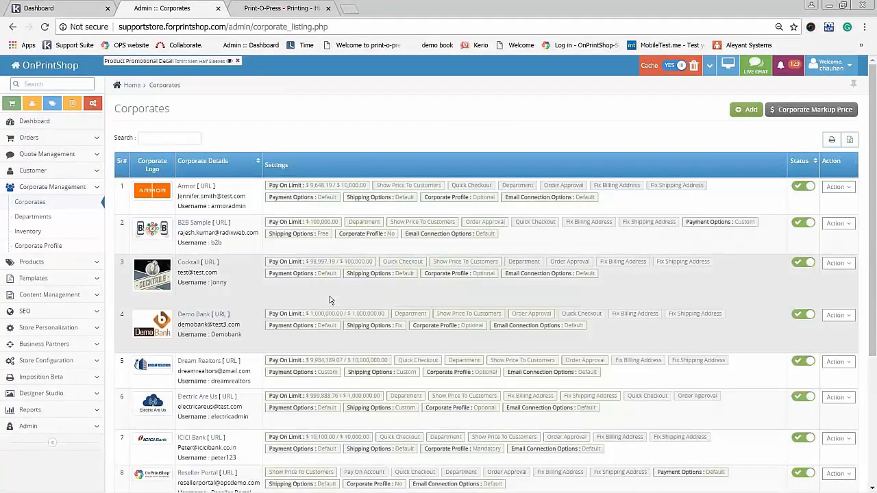
click(838, 316)
click(819, 346)
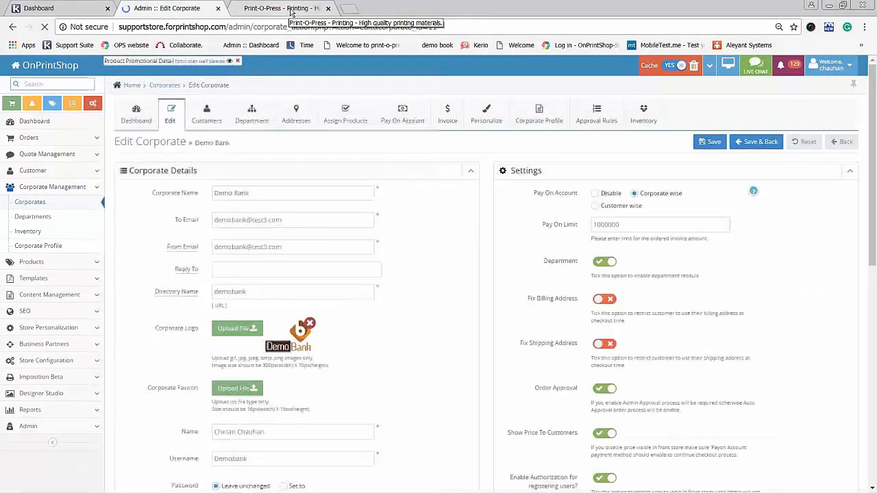
Review Demo Bank's corporate logo and favicon settings and compare them with the storefront login page.
click(292, 9)
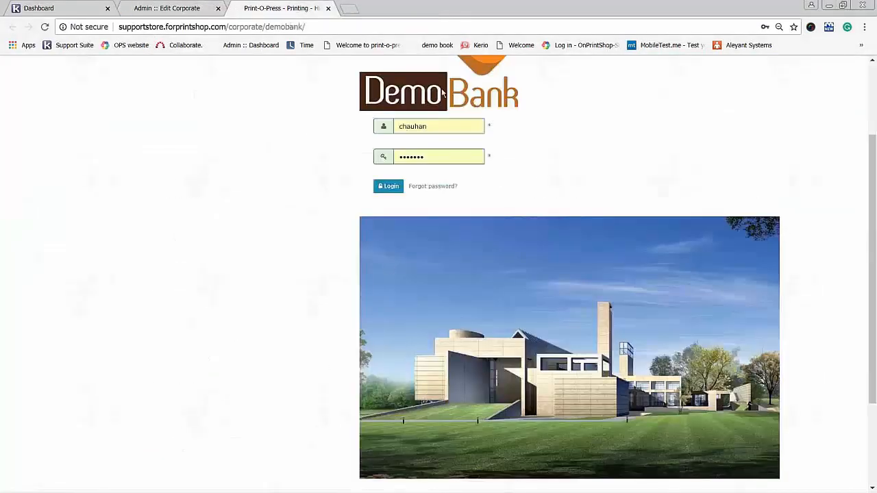
click(180, 9)
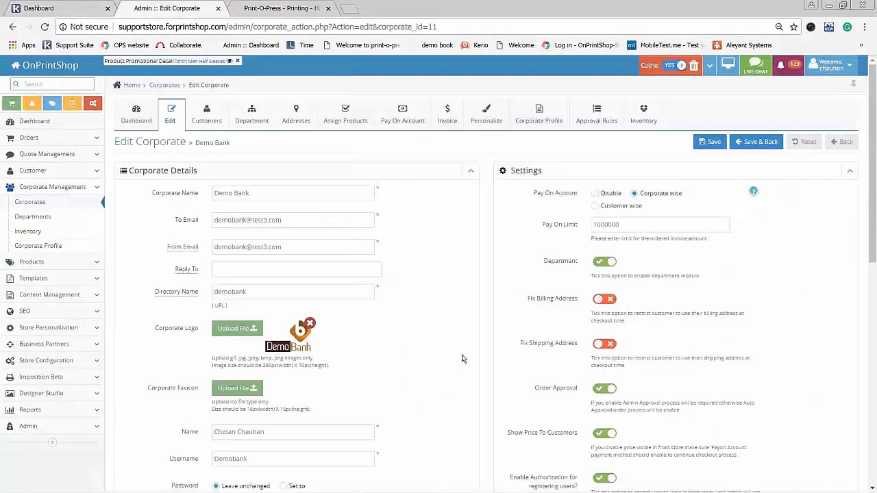
scroll(463, 357, down, 4)
scroll(463, 357, up, 2)
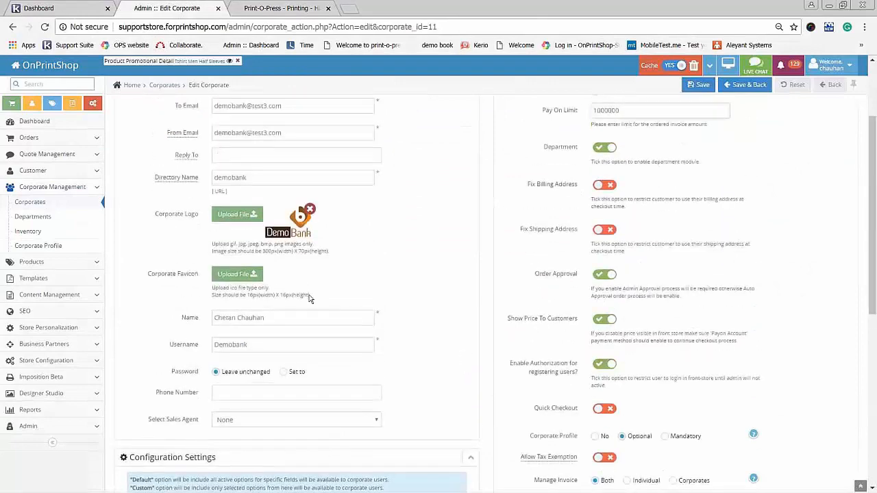
triple_click(161, 218)
drag(148, 274, 173, 311)
click(434, 282)
scroll(434, 282, up, 2)
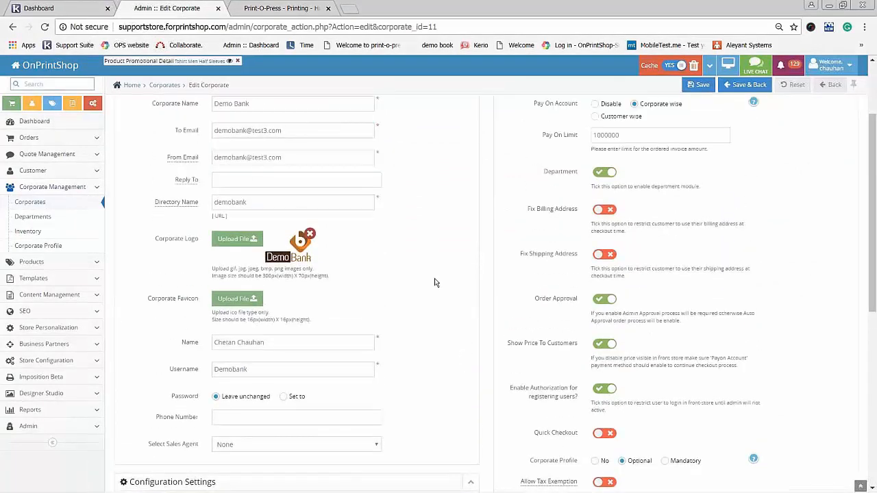
click(289, 8)
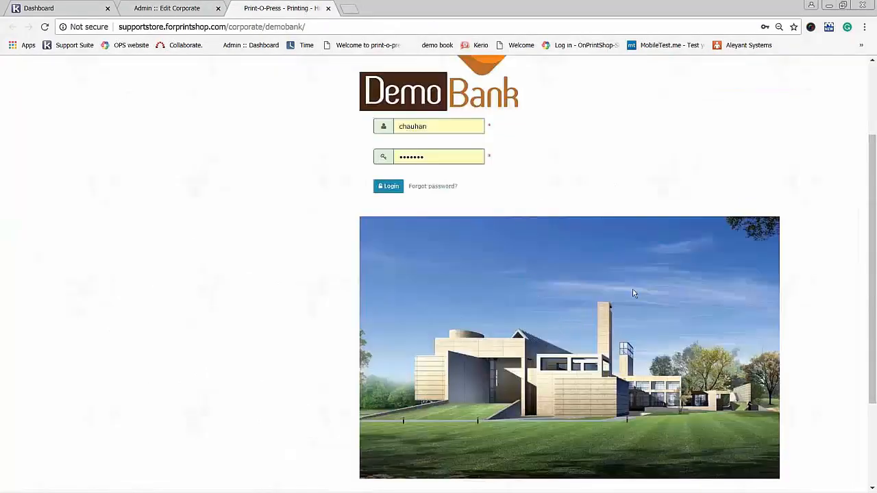
click(167, 10)
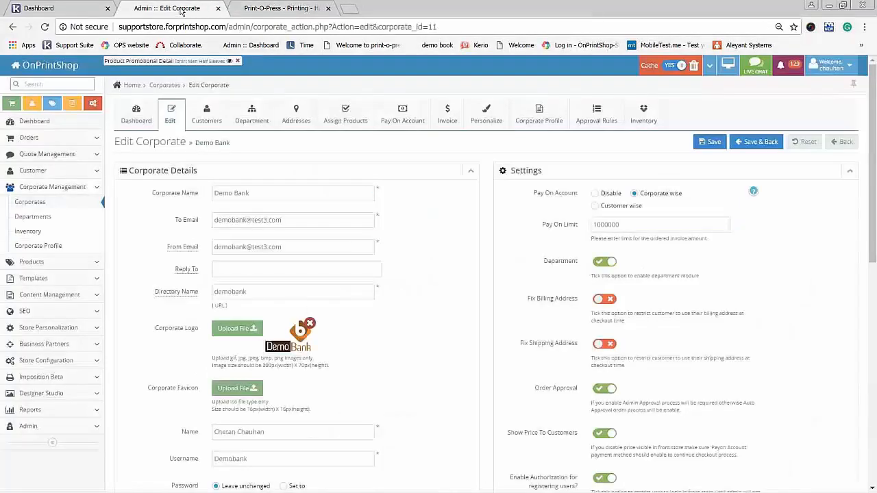
Open Demo Bank's personalization settings and expand the Login Page content.
click(486, 113)
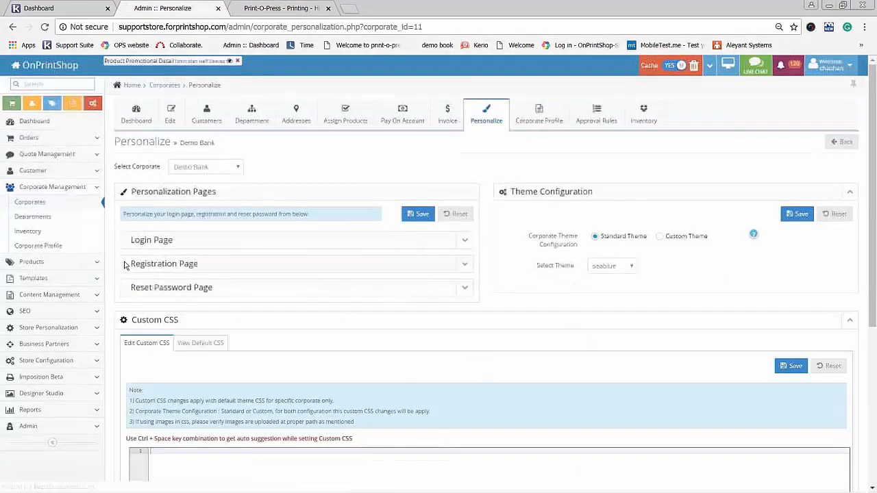
drag(130, 239, 183, 244)
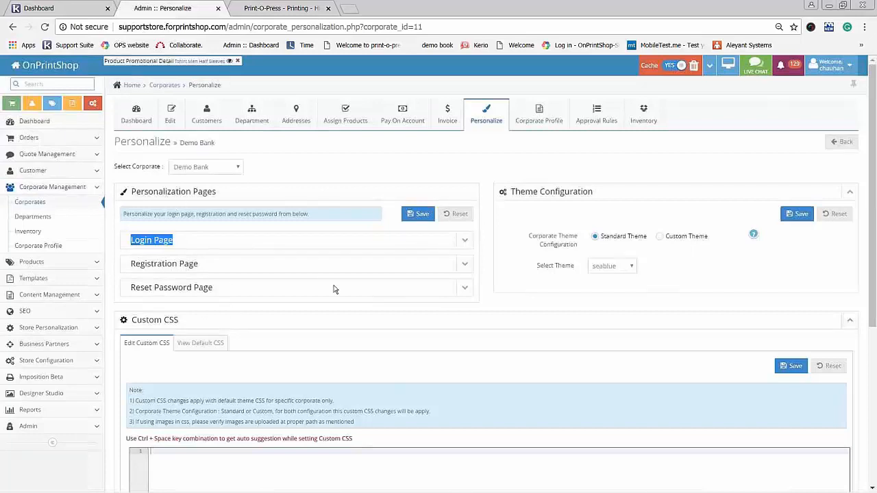
click(465, 243)
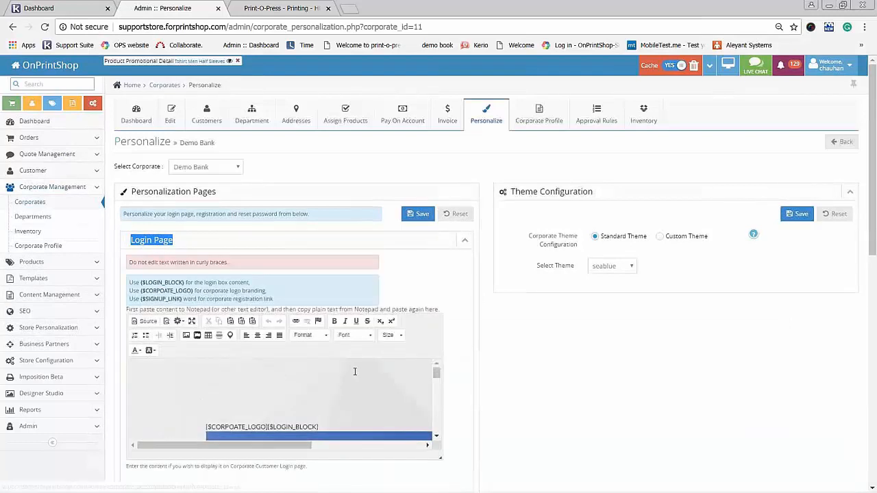
Examine the corporate logo and login block placeholders in the Login Page content.
click(299, 386)
scroll(299, 385, down, 1)
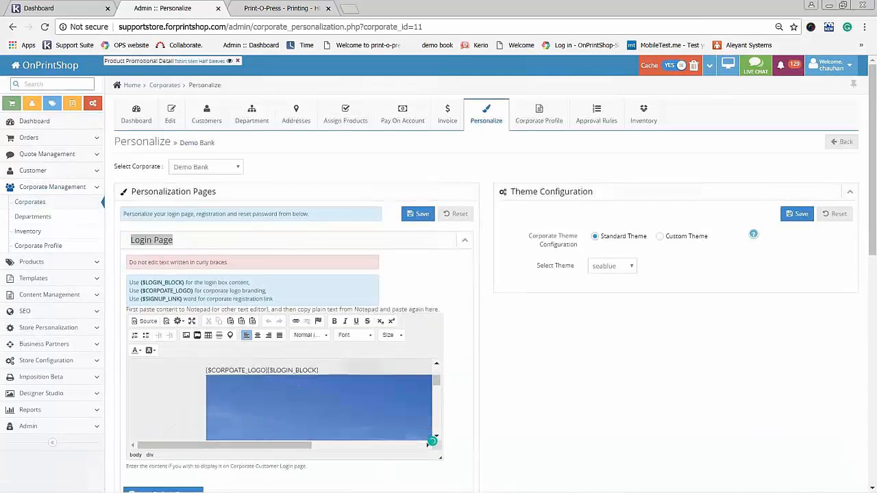
drag(207, 371, 268, 369)
click(366, 378)
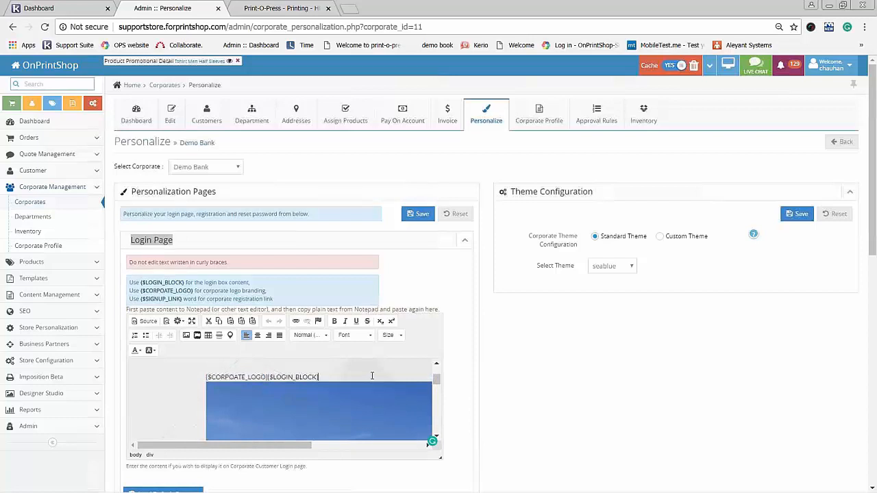
mouse_move(437, 379)
mouse_down()
mouse_move(437, 411)
mouse_move(437, 376)
mouse_up()
Inspect the image properties of the Login Page background picture and close them without changes.
click(257, 412)
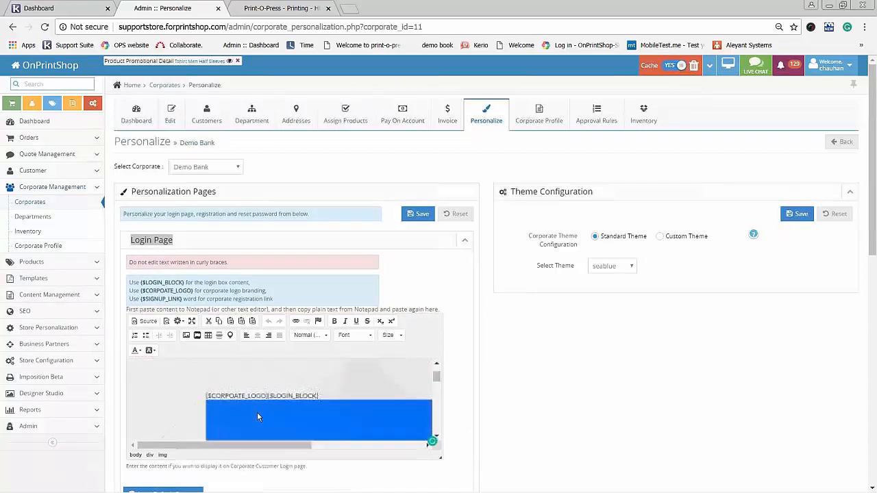
double_click(257, 411)
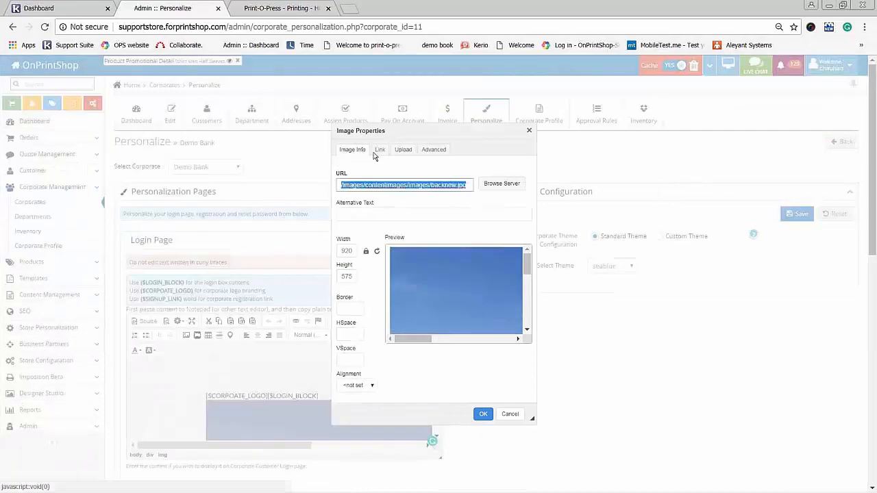
click(529, 130)
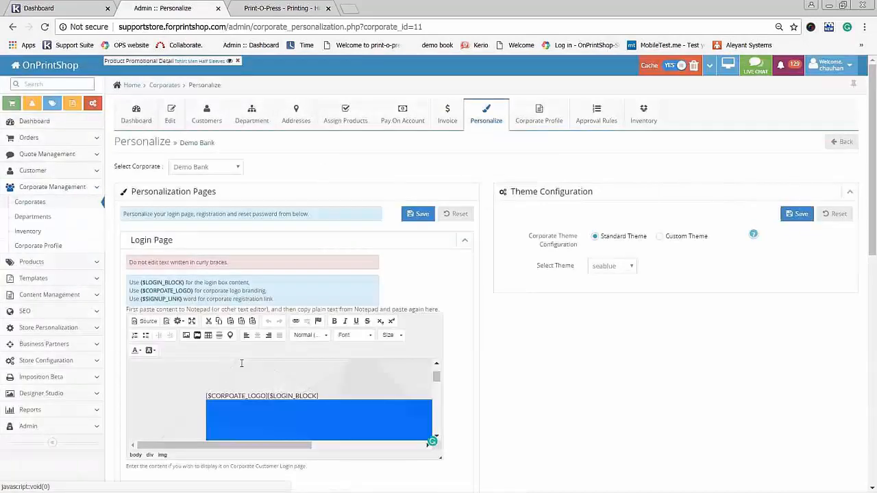
click(185, 336)
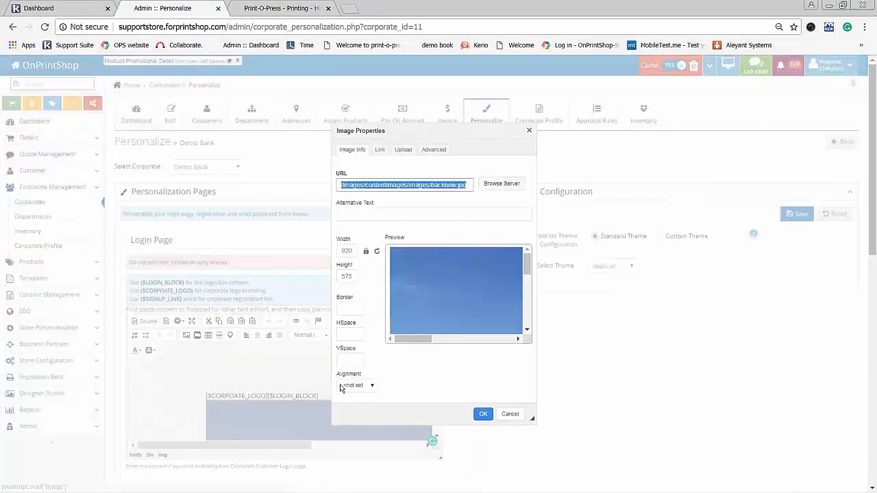
click(511, 415)
click(432, 290)
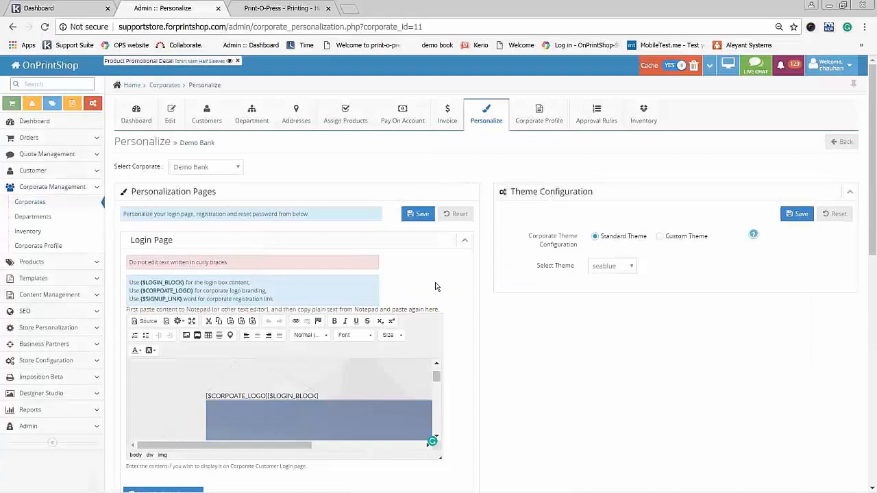
click(395, 380)
scroll(395, 380, down, 1)
scroll(394, 380, up, 2)
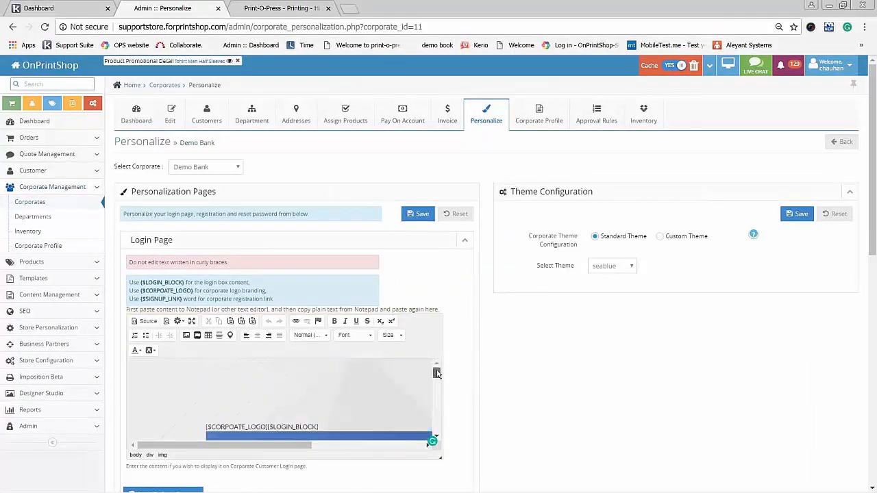
View the Registration Page content with its logo and registration block placeholders, and collapse it again.
scroll(210, 244, down, 4)
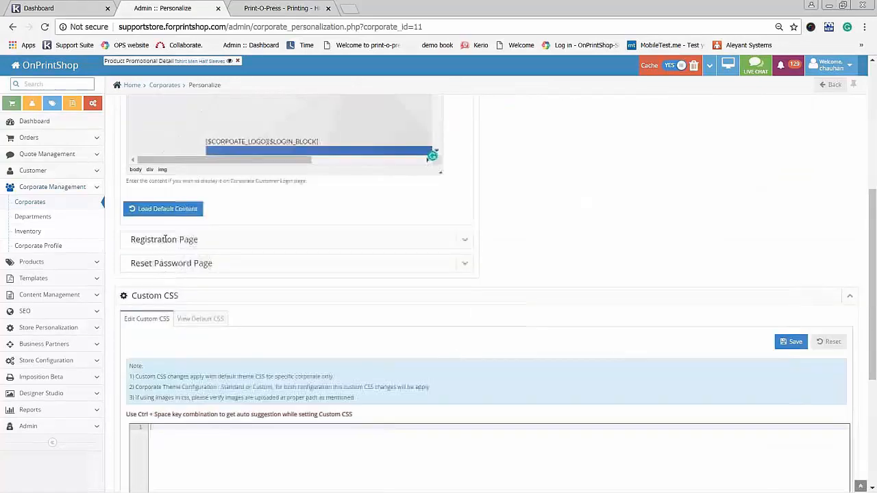
click(465, 240)
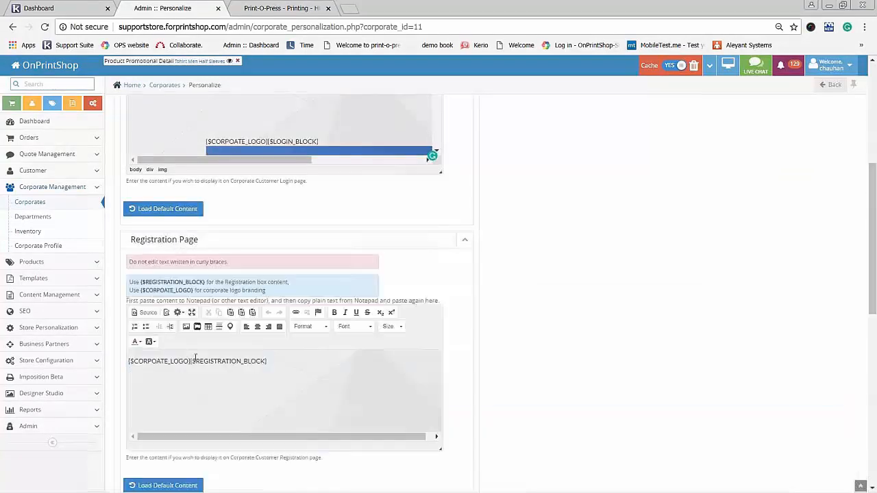
click(466, 241)
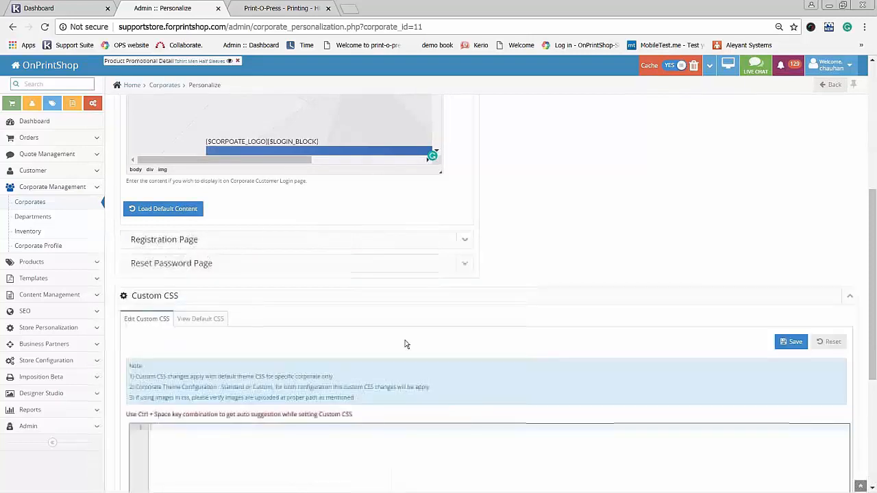
scroll(603, 242, up, 4)
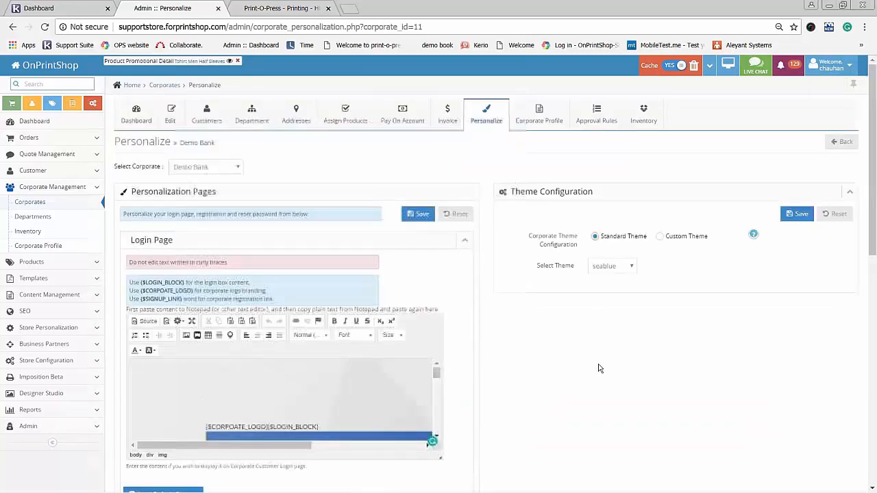
Open Demo Bank's customer list and log in to the storefront as the first Admin Department customer.
click(208, 117)
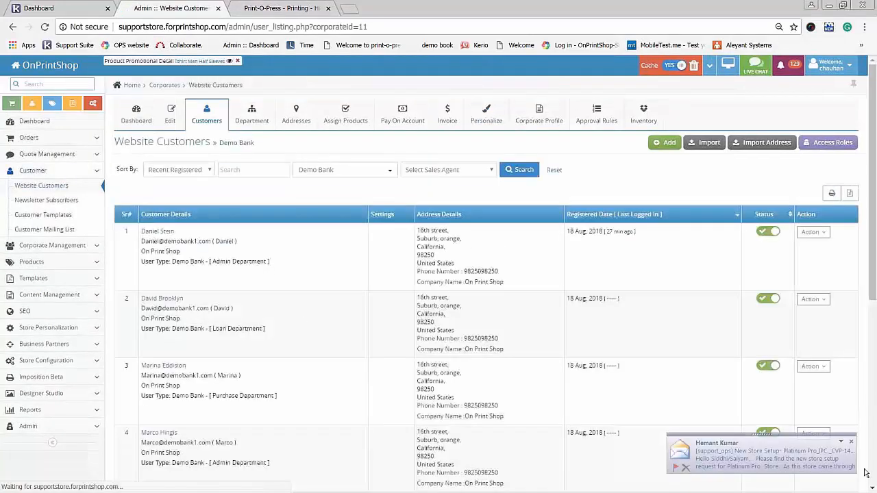
click(812, 232)
click(795, 350)
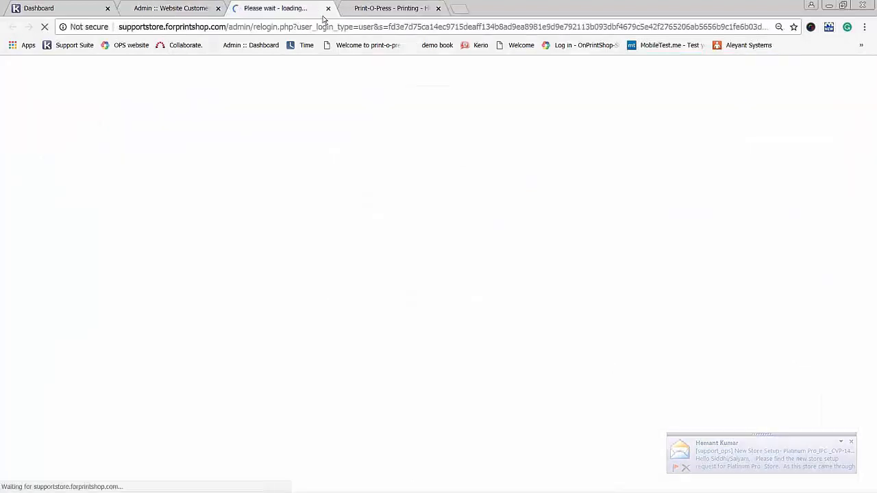
click(383, 7)
click(277, 8)
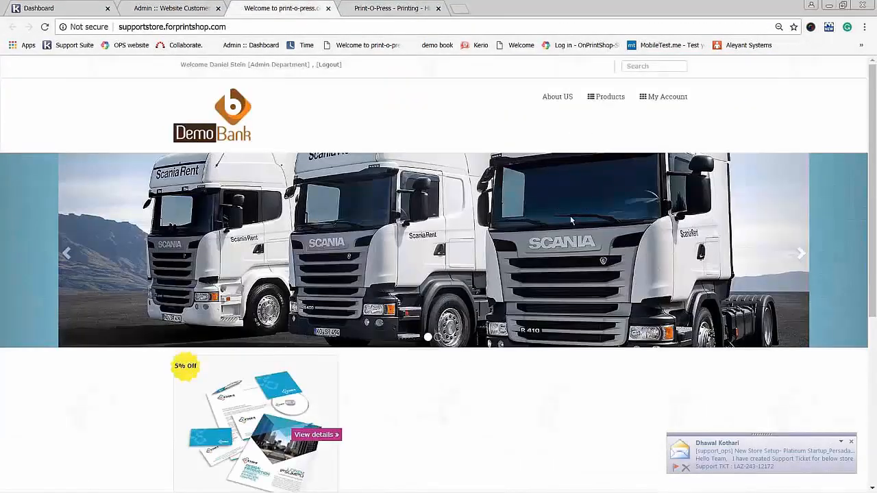
Look over the customer's storefront home page, including the welcome line, product category and footer.
drag(258, 66, 179, 66)
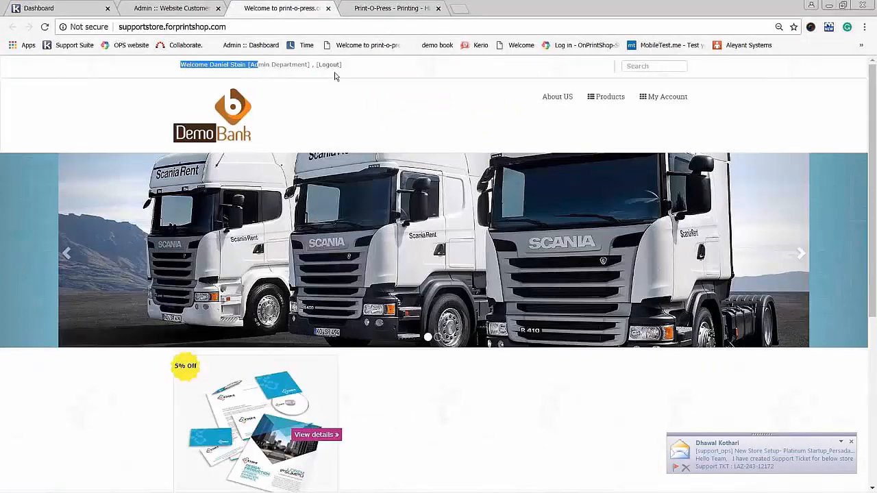
scroll(468, 112, down, 3)
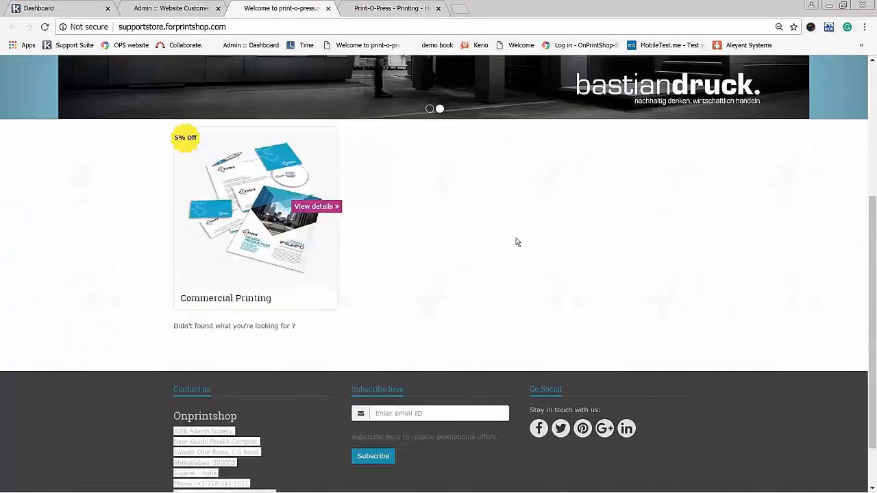
scroll(517, 241, up, 3)
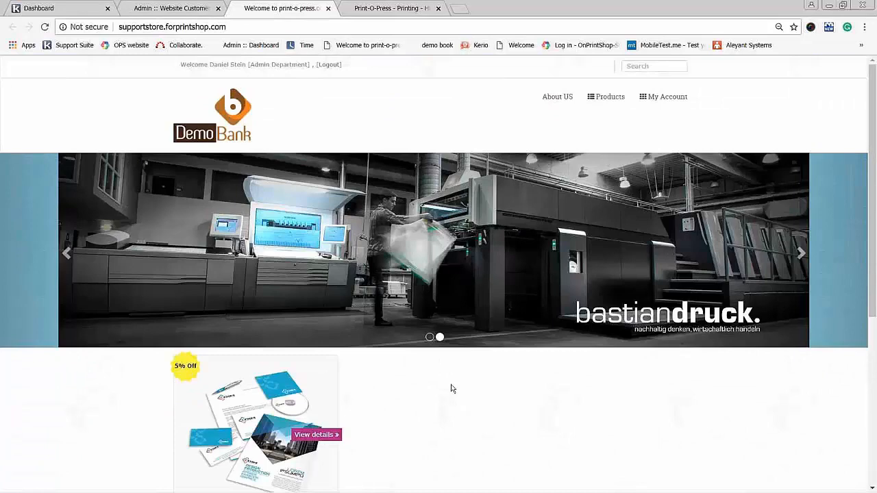
Close the storefront tabs and log in again as the first Demo Bank customer from the admin.
key(ctrl+w)
click(824, 234)
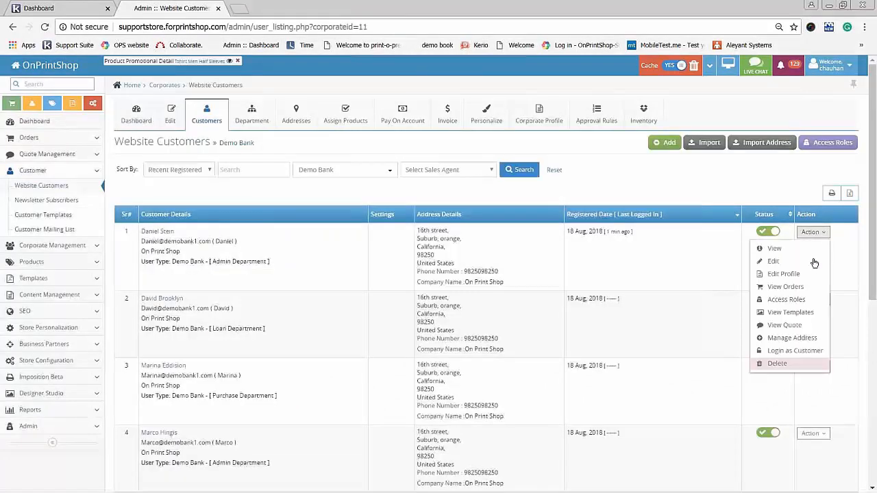
click(798, 354)
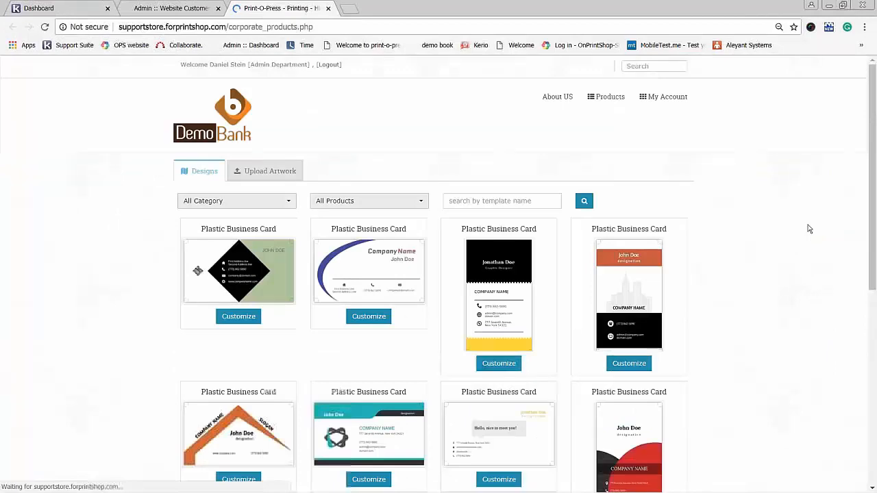
Browse the business card templates on the Demo Bank storefront's Designs page.
scroll(809, 229, down, 2)
scroll(809, 229, down, 2)
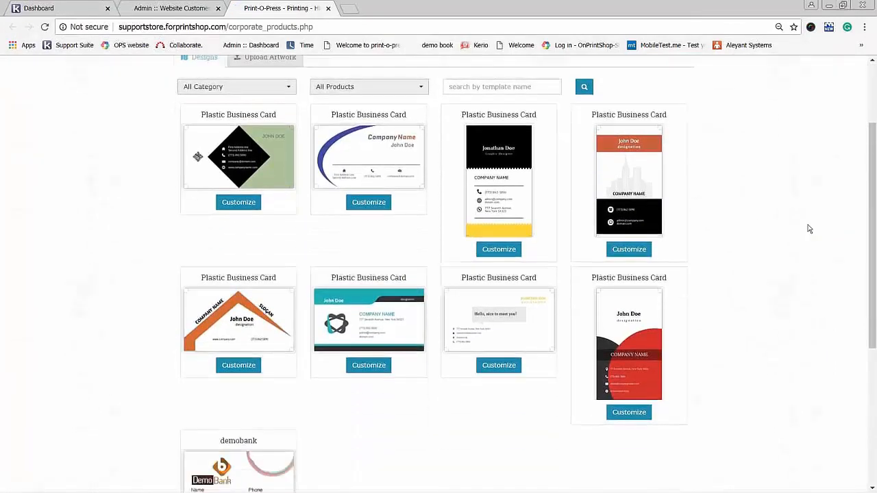
scroll(810, 229, up, 4)
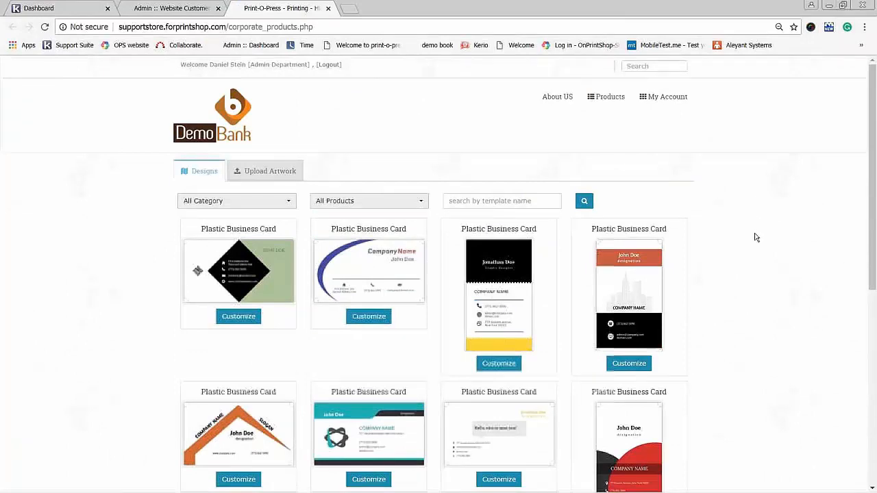
scroll(755, 237, down, 1)
scroll(756, 237, up, 1)
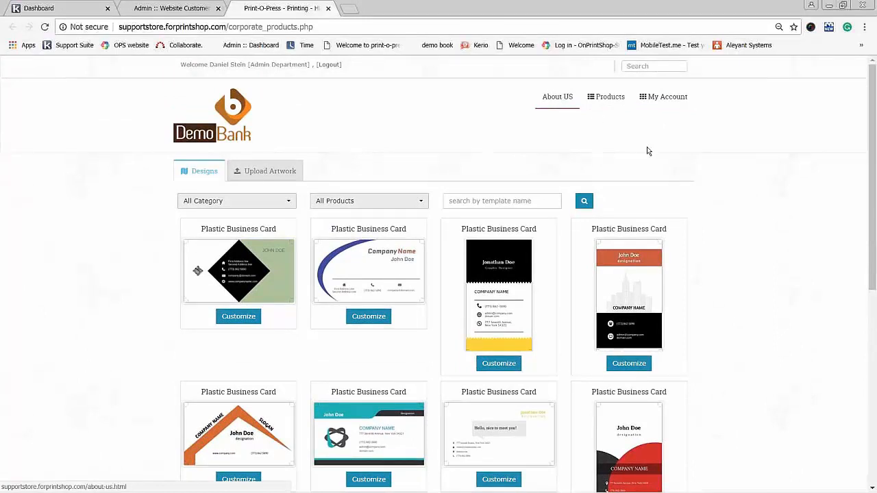
Look over the full Designs page, from the last template and footer back up to the store header.
scroll(797, 309, down, 5)
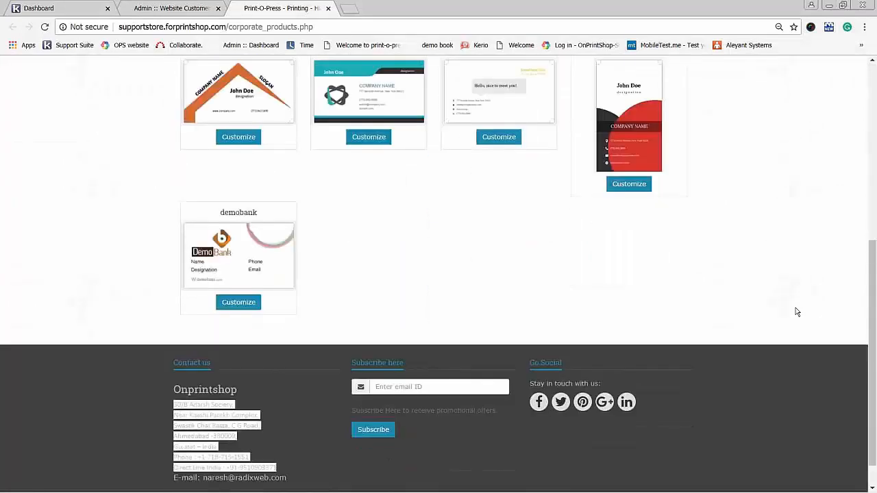
scroll(797, 311, up, 3)
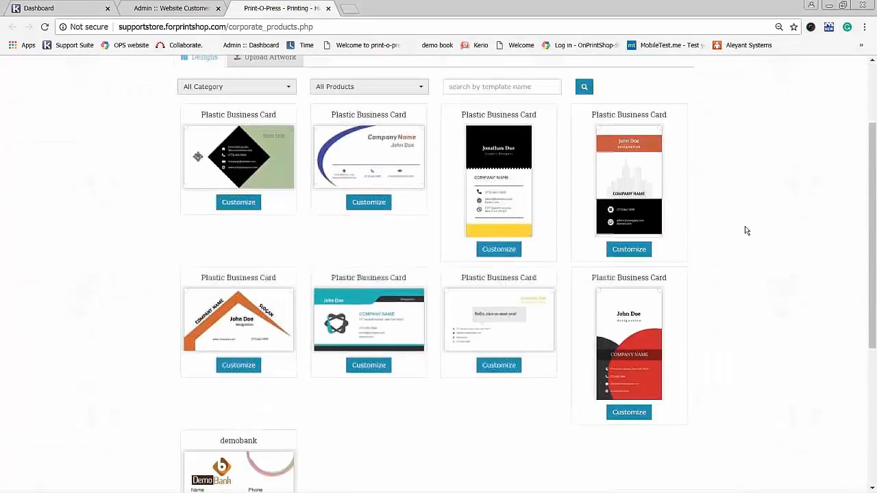
scroll(747, 231, up, 2)
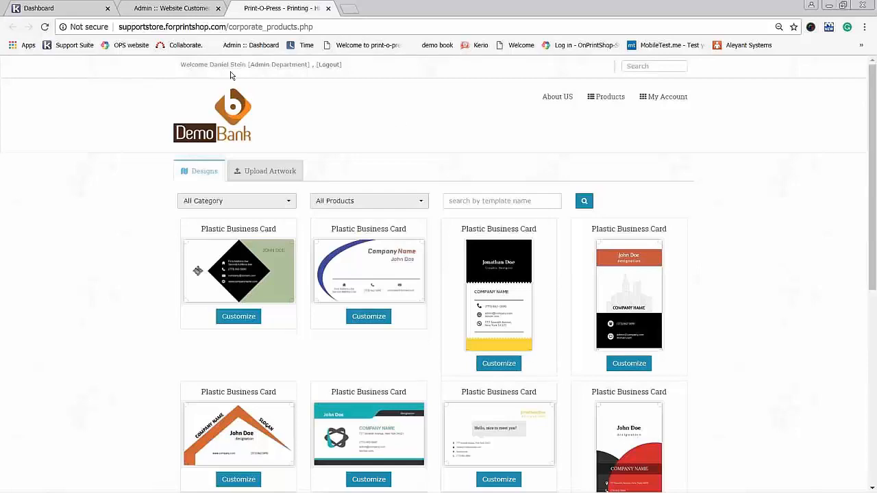
Open Demo Bank's personalization page in the admin, compare its theme configuration with the storefront and view the available standard themes.
click(172, 9)
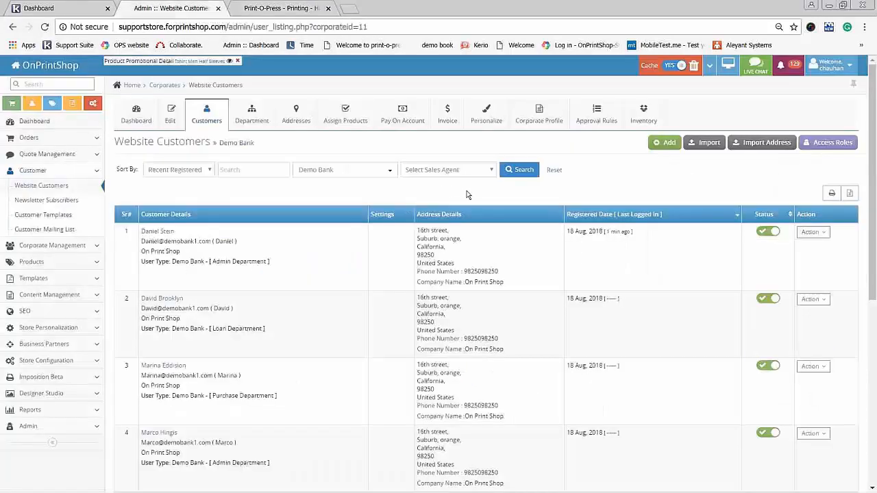
click(489, 117)
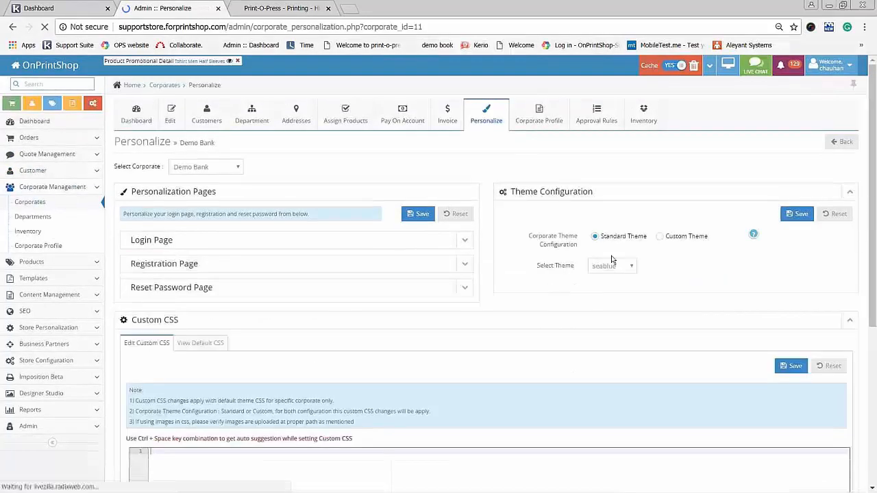
drag(529, 236, 579, 249)
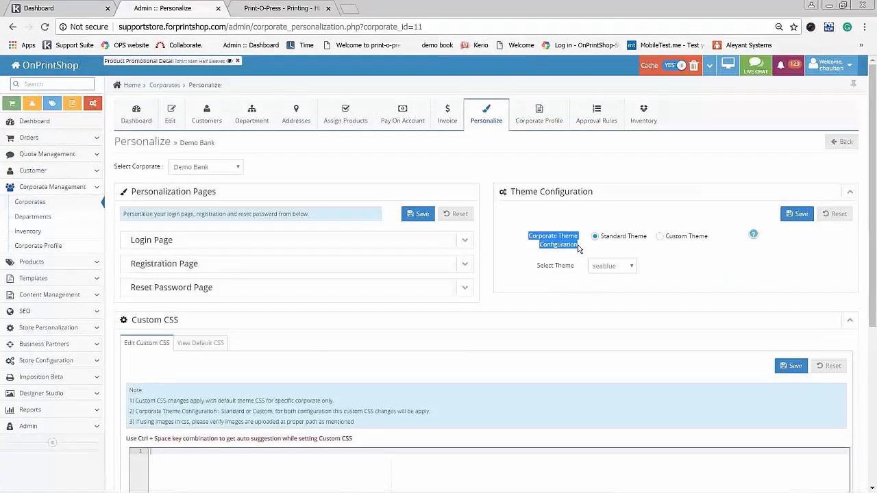
click(483, 148)
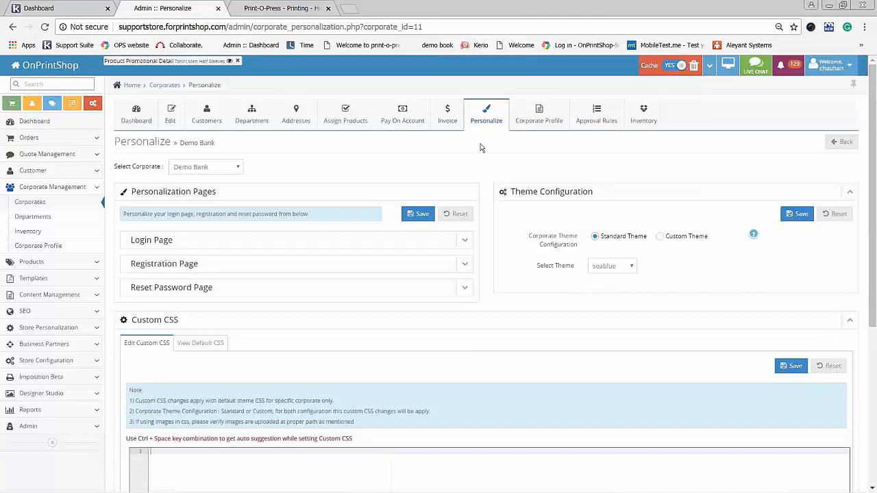
click(288, 8)
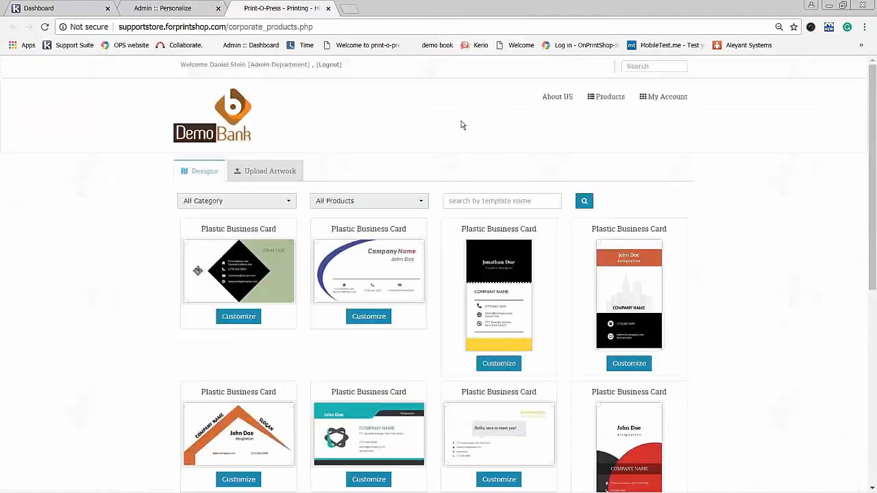
click(177, 9)
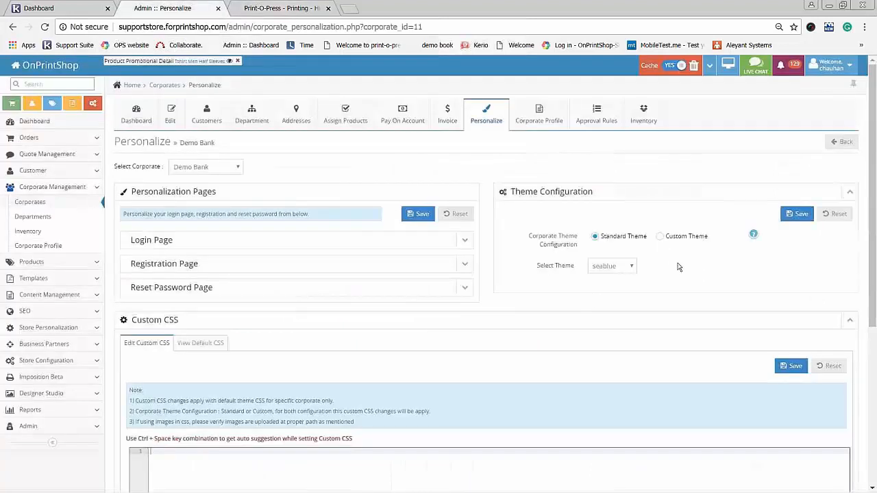
click(628, 268)
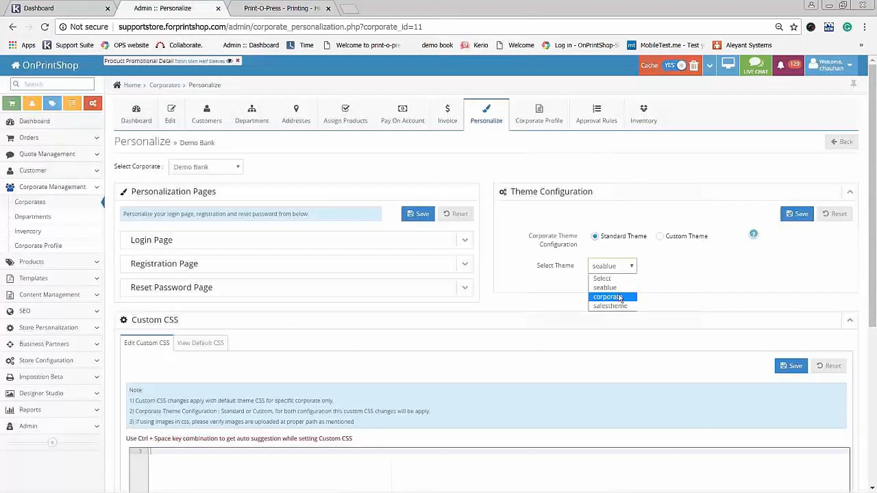
Switch Demo Bank to a custom theme with the Red & Blue color preset and save the theme configuration.
click(660, 237)
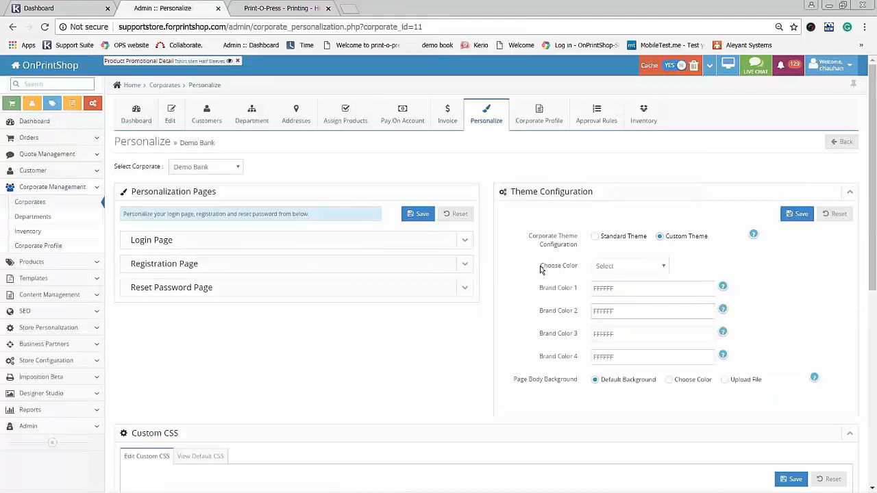
drag(541, 270, 578, 272)
click(641, 269)
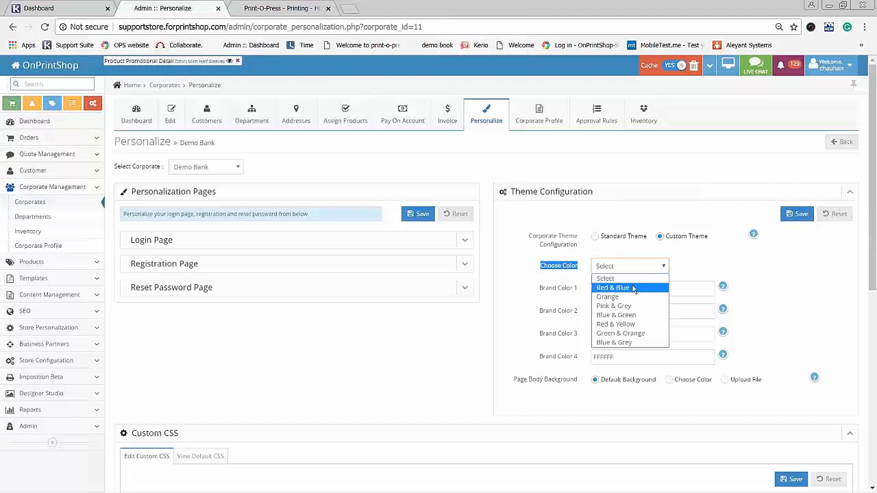
click(634, 288)
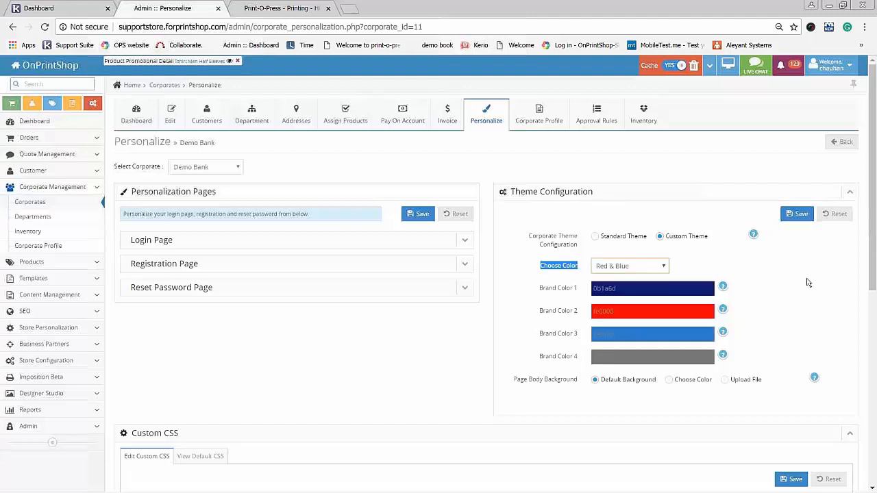
click(799, 214)
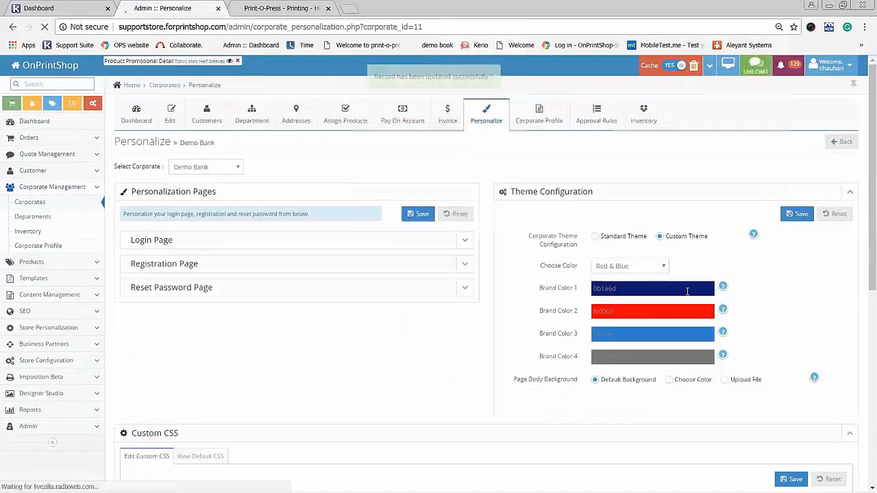
Read the help for Brand Color 1 and Brand Color 2, and reload the storefront to check its theme colors.
mouse_move(722, 286)
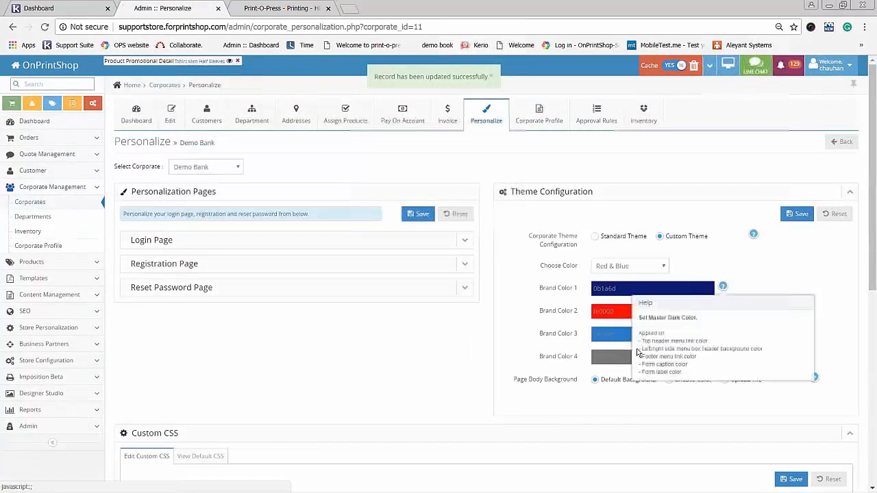
drag(641, 341, 684, 371)
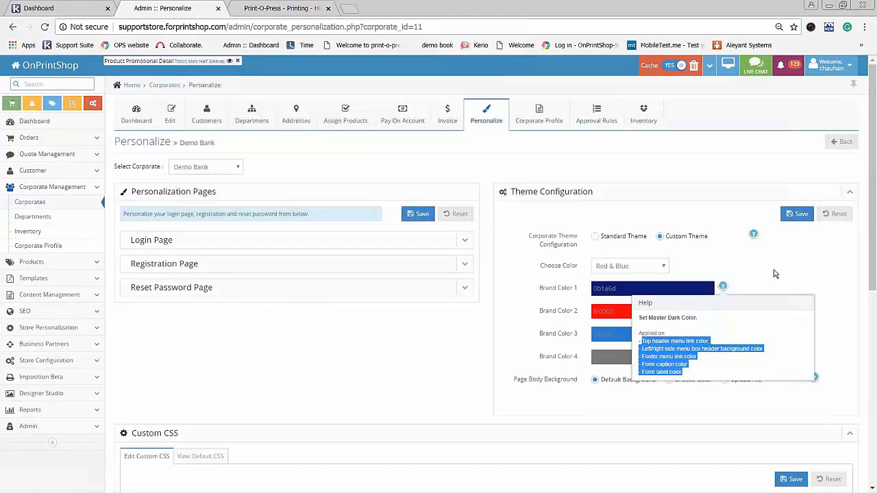
click(288, 8)
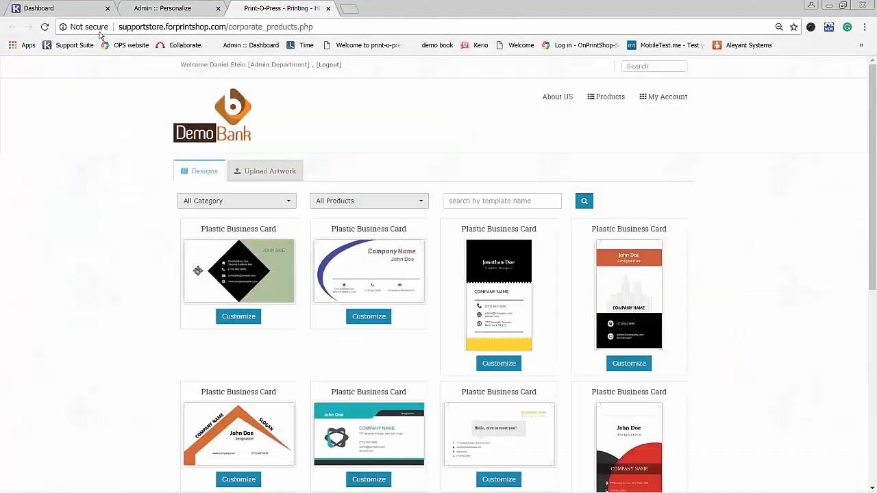
click(44, 27)
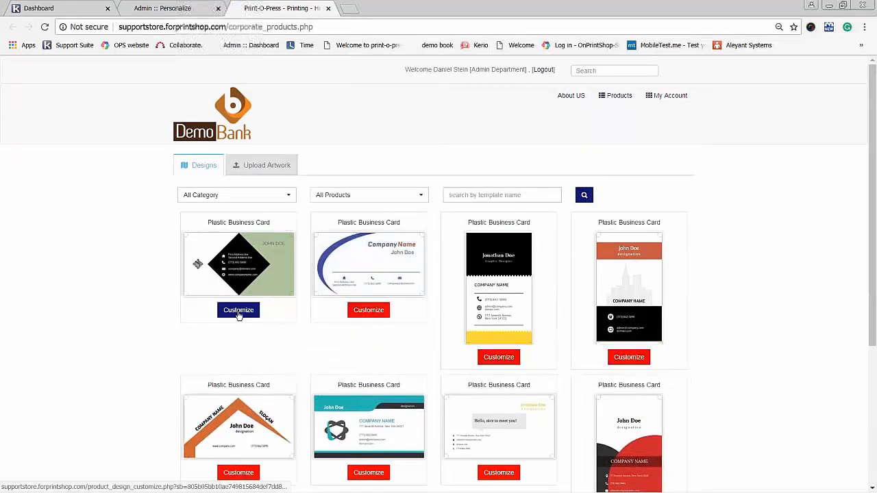
click(170, 11)
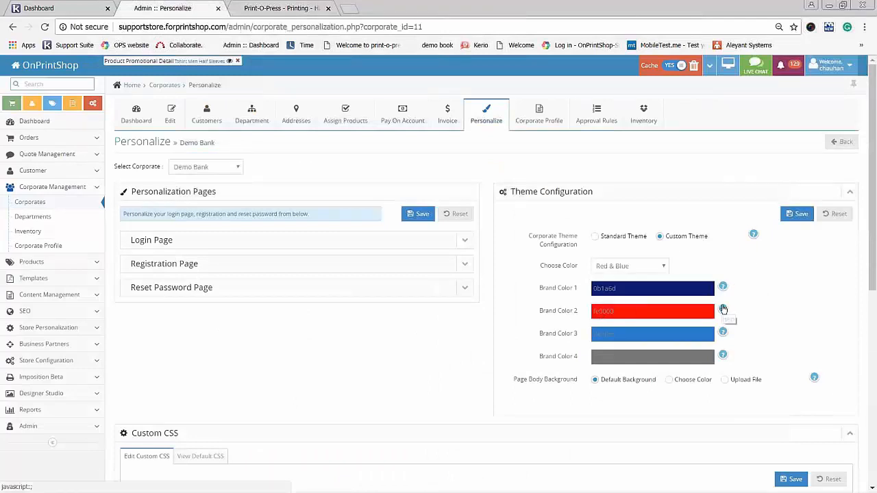
mouse_move(722, 310)
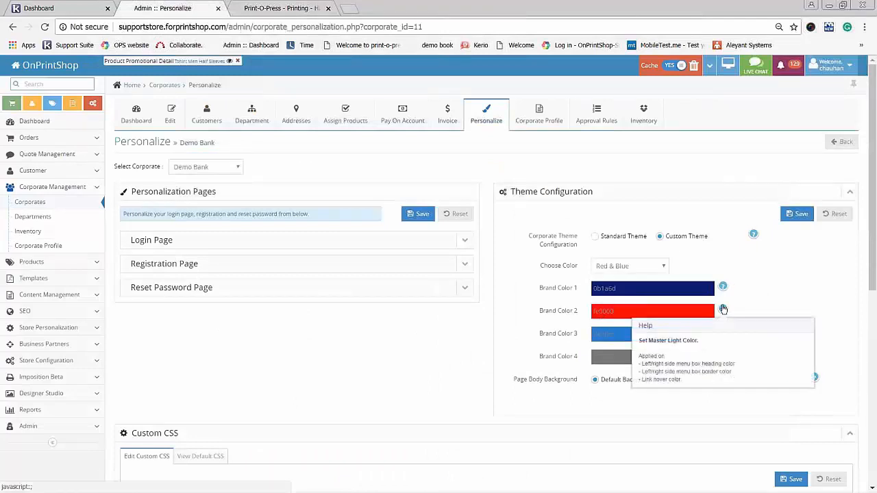
Apply and save the Green & Orange preset for the custom theme, and reload the storefront to check it.
click(658, 269)
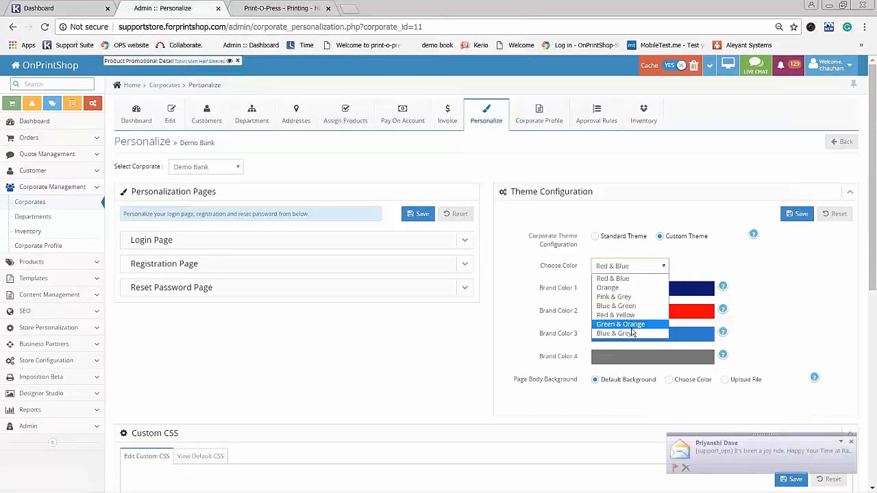
click(633, 325)
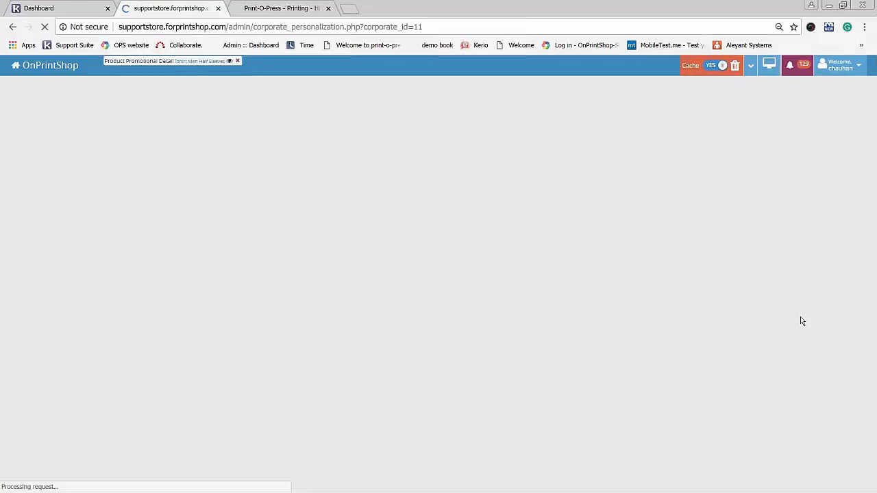
key(ctrl+Tab)
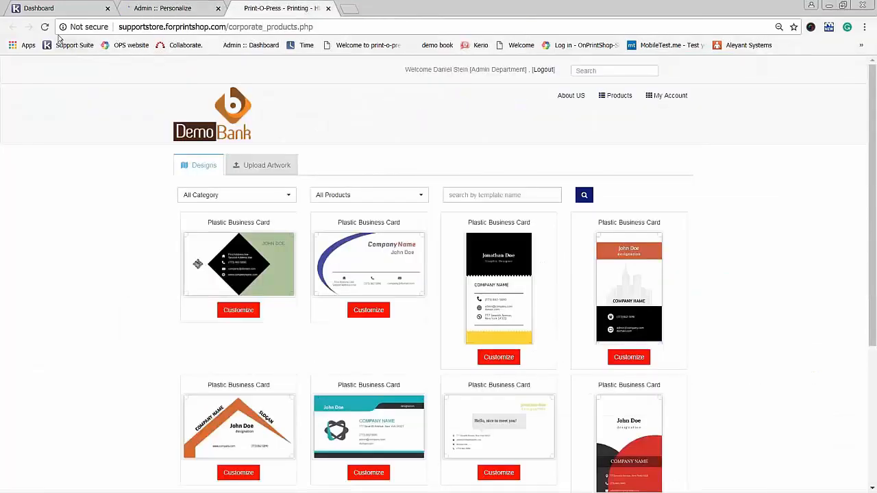
click(44, 26)
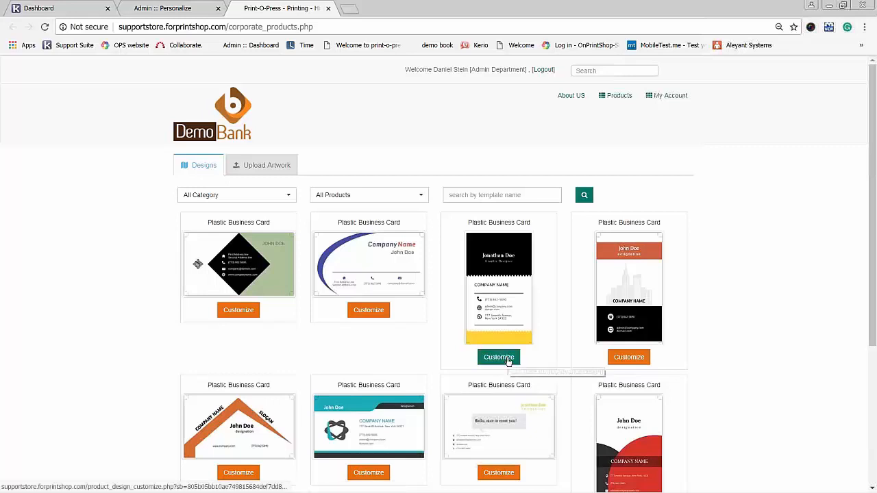
Return to the theme configuration and set Brand Color 1 to the dark blue 250384, keeping the Green & Orange preset selected.
click(172, 8)
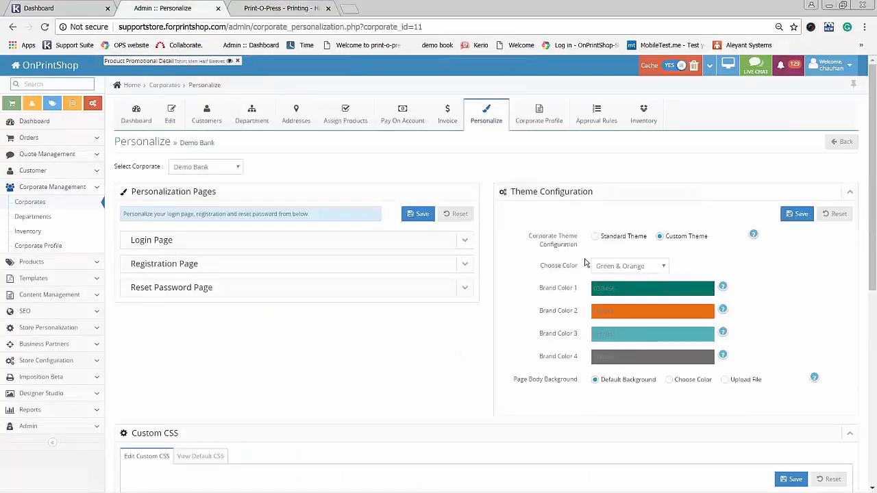
drag(525, 192, 614, 198)
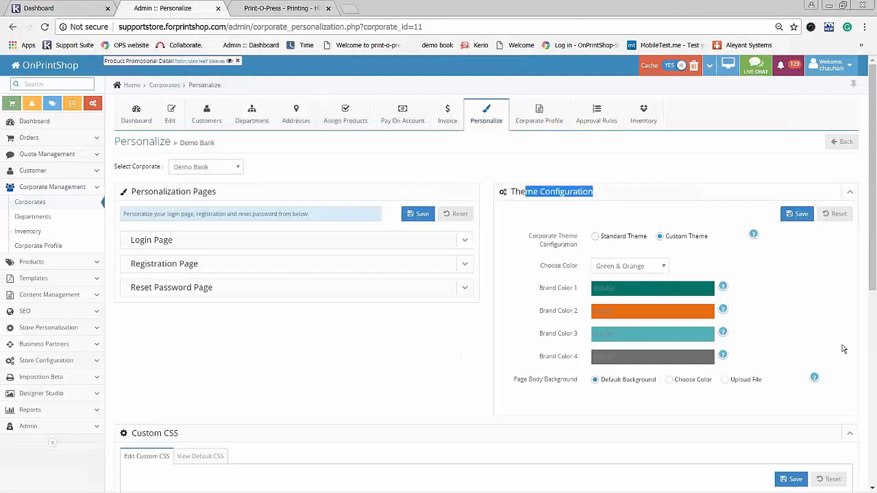
click(829, 319)
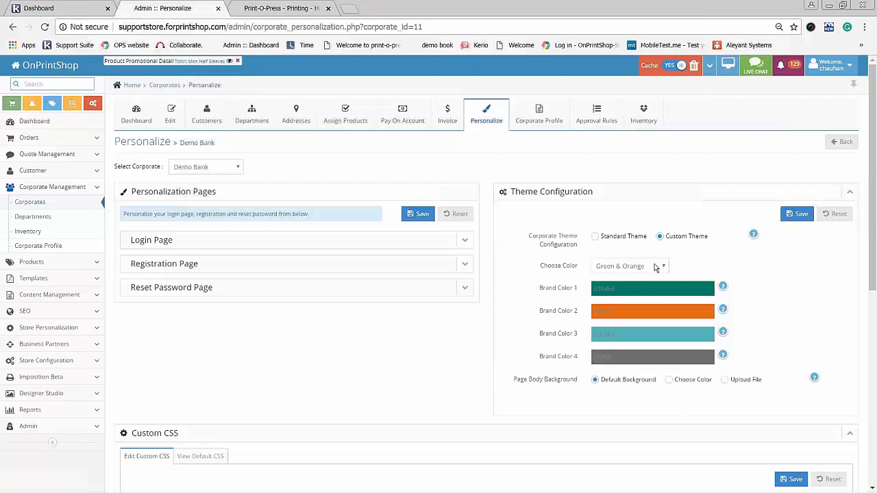
click(695, 294)
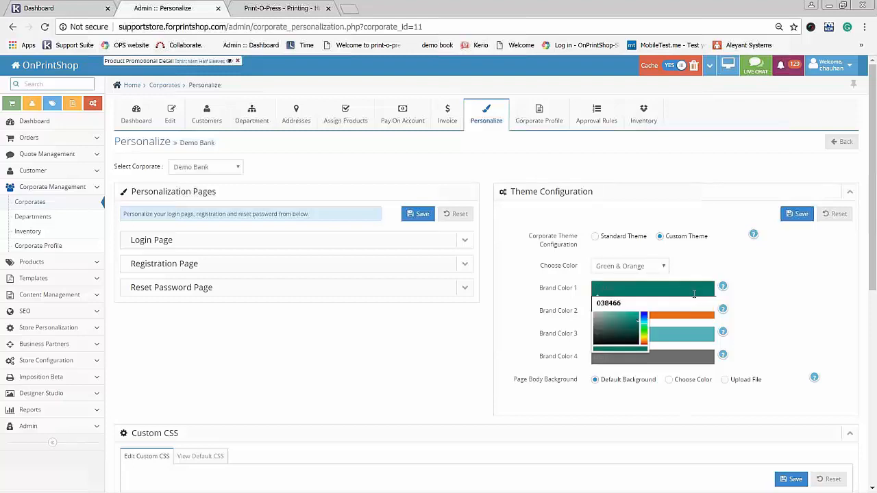
click(644, 315)
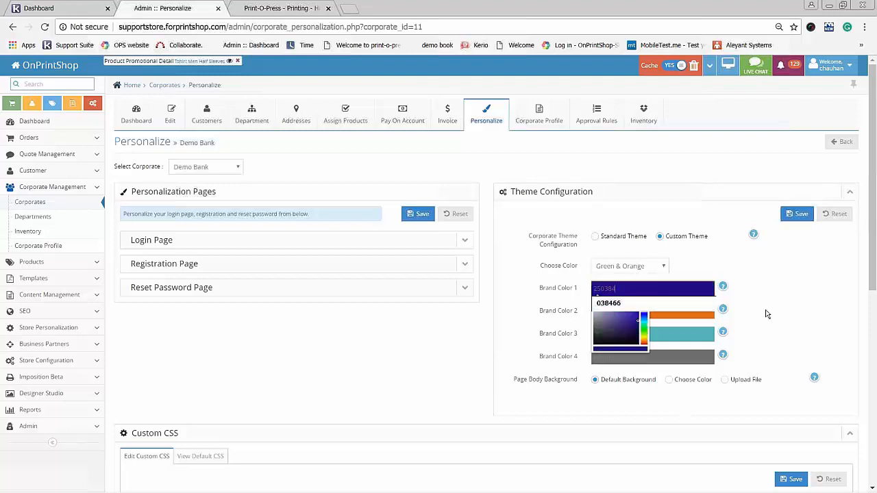
click(641, 268)
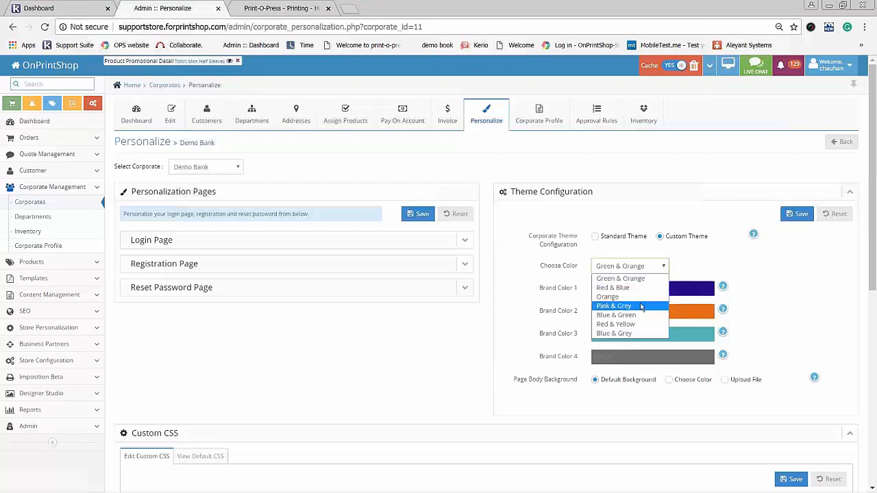
key(Escape)
Set Brand Color 2 to the near-black 0f0d0b, save the theme configuration and go back to the storefront.
click(653, 312)
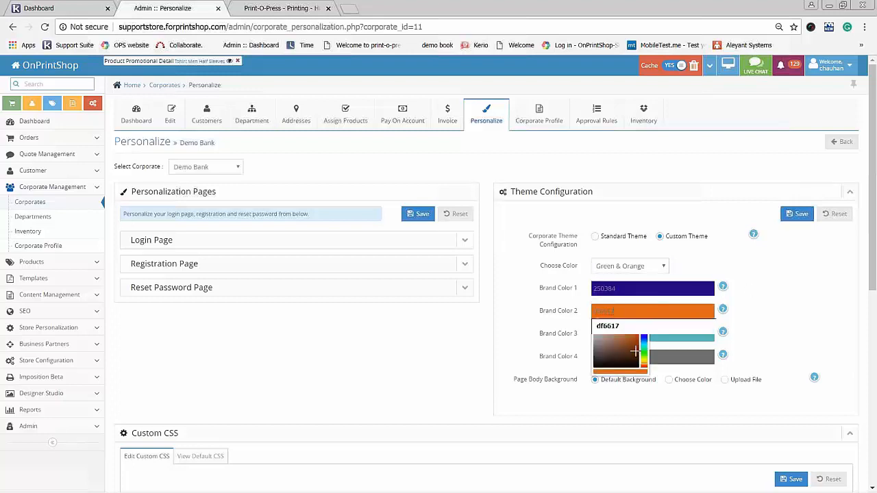
click(633, 364)
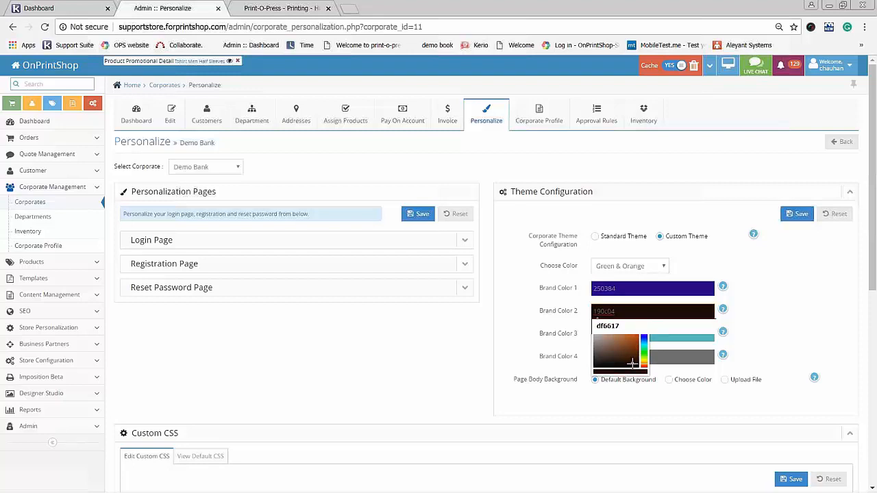
click(606, 365)
click(788, 301)
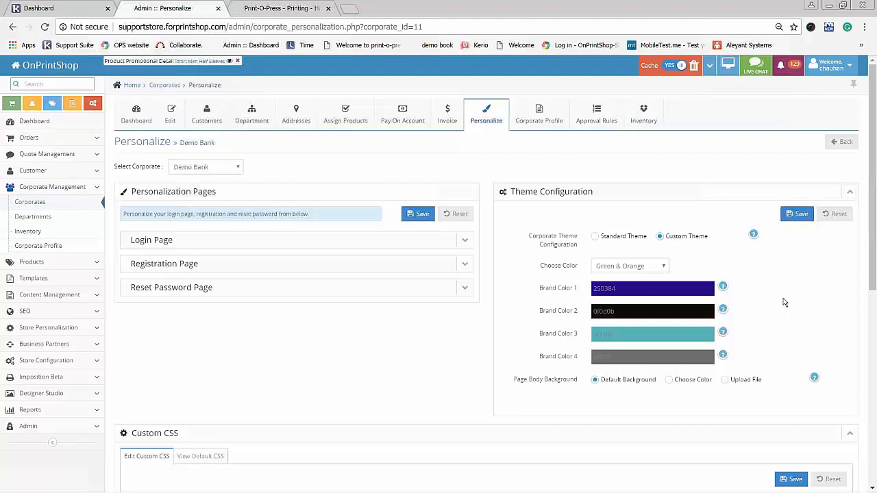
click(796, 214)
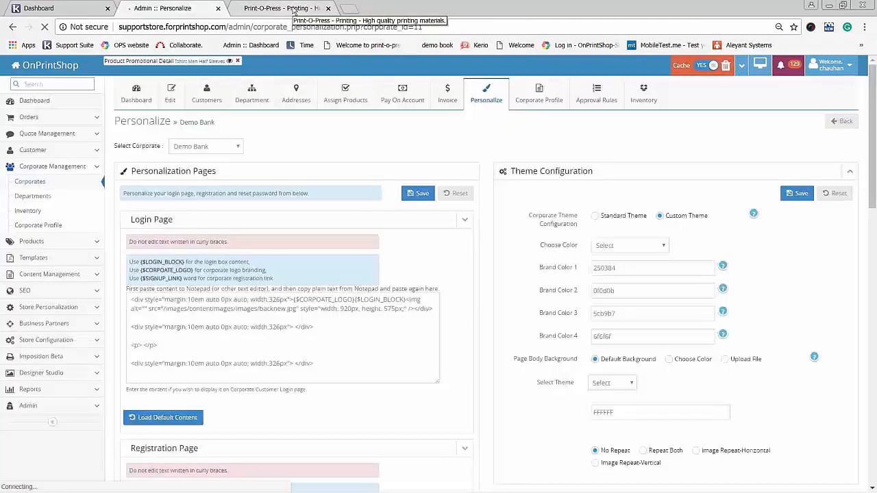
click(293, 11)
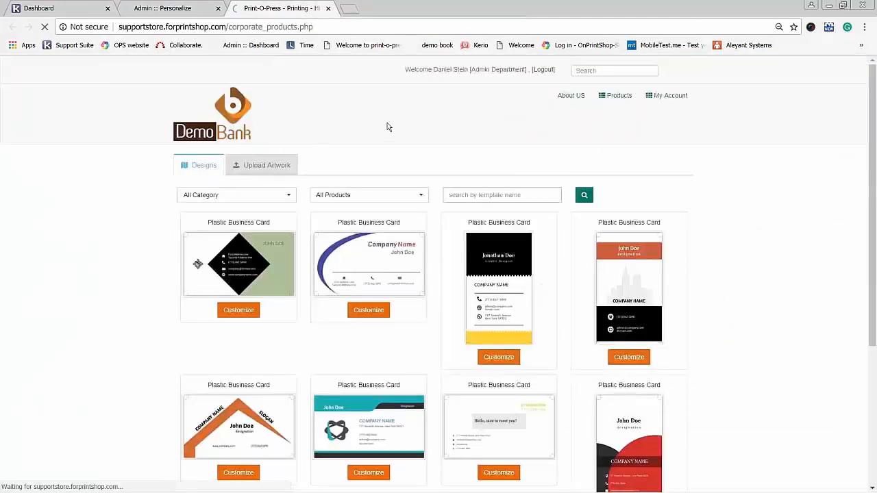
Set the page body background to the chosen color dark red 9c0c0c, save the theme configuration and reload the storefront to check it.
key(ctrl+Page_Up)
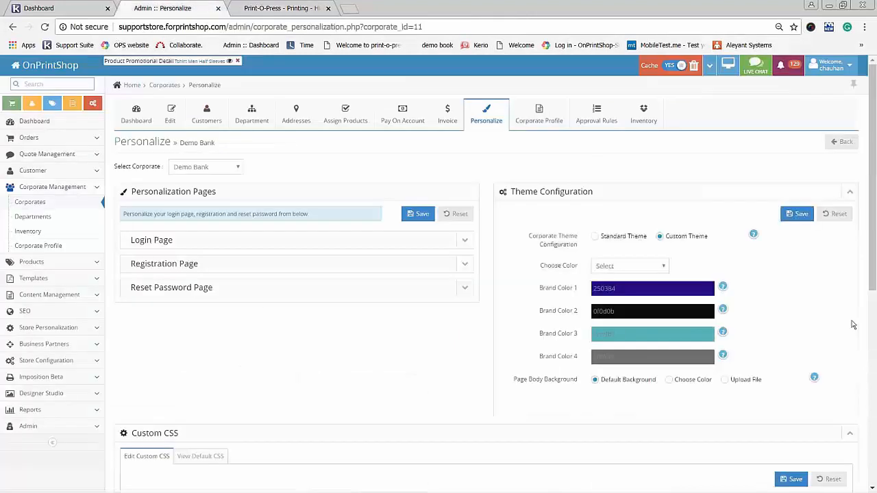
scroll(808, 309, down, 2)
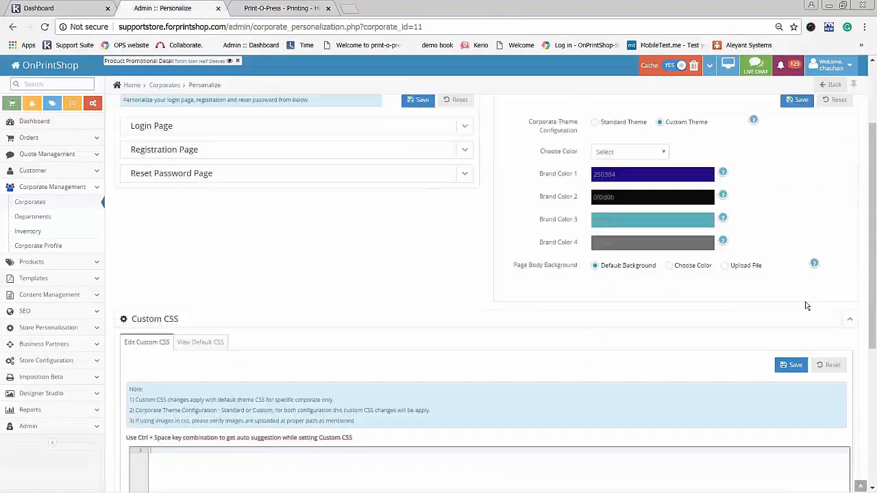
drag(523, 265, 559, 269)
click(559, 269)
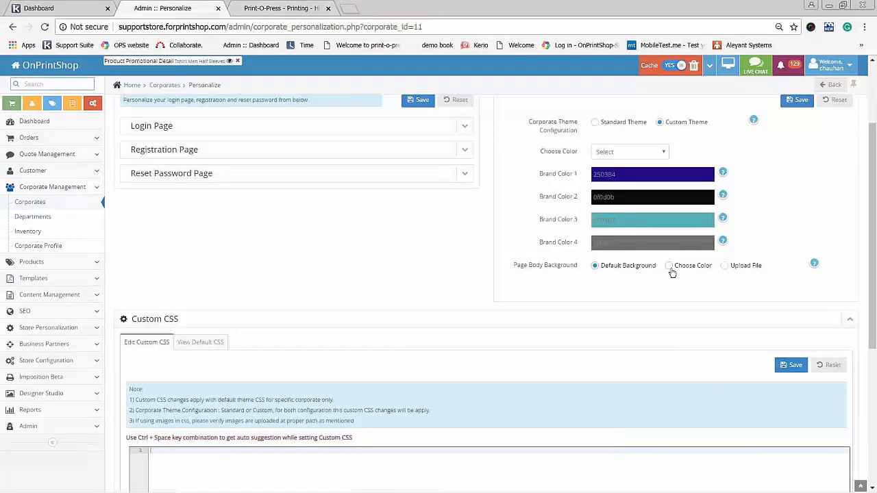
click(669, 266)
click(656, 290)
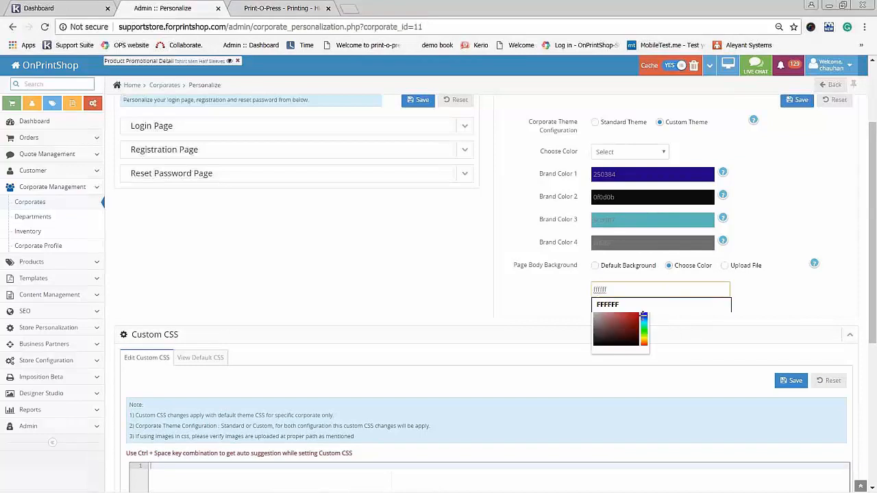
click(635, 319)
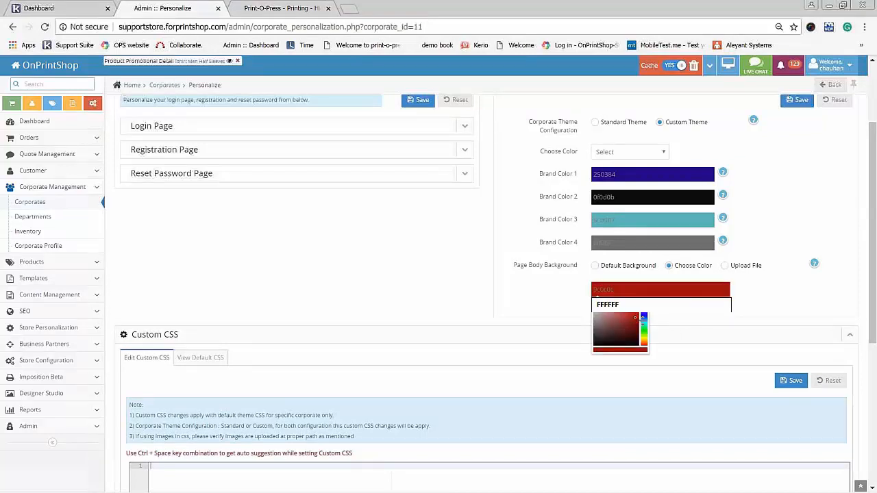
click(799, 101)
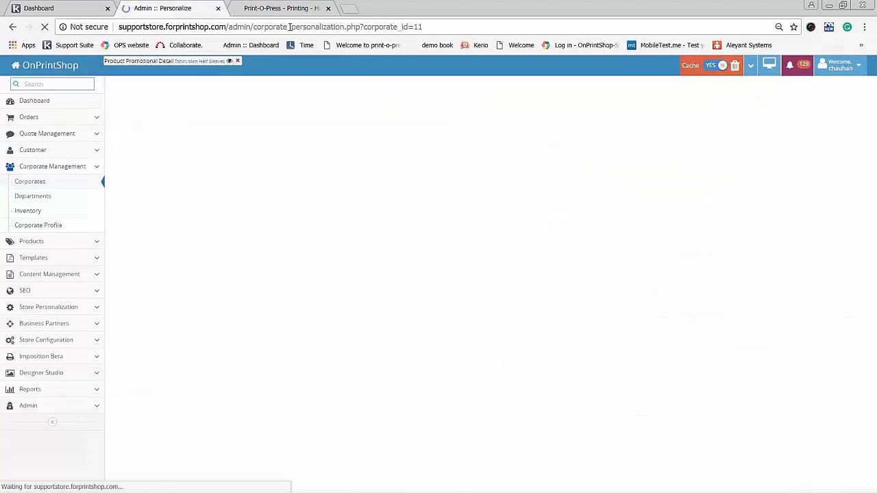
click(283, 8)
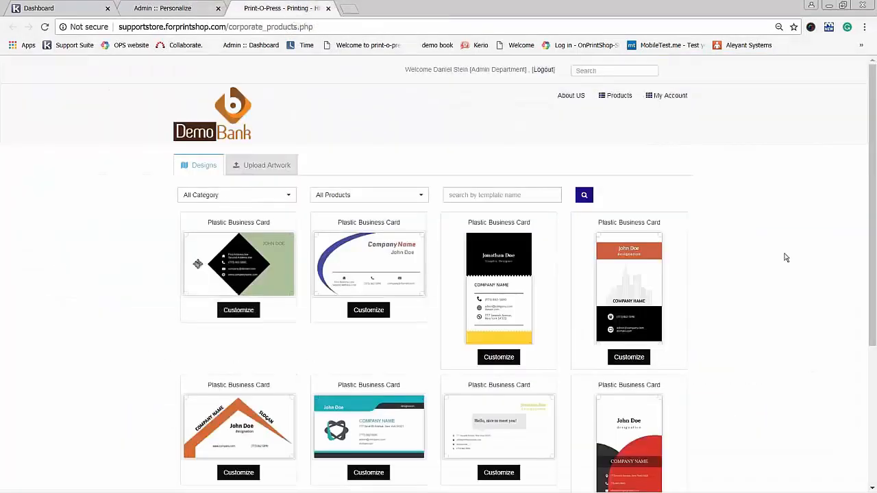
key(F5)
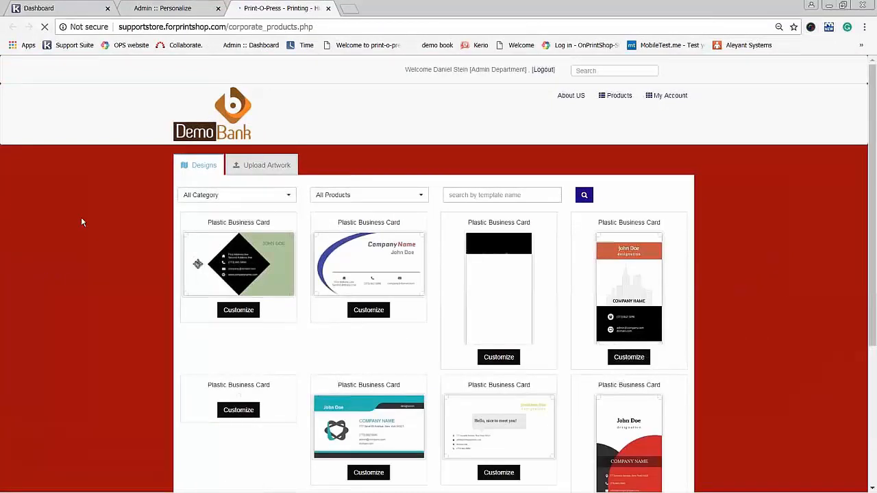
Return to the theme configuration, change the page body background color to a muted green and save it.
click(203, 10)
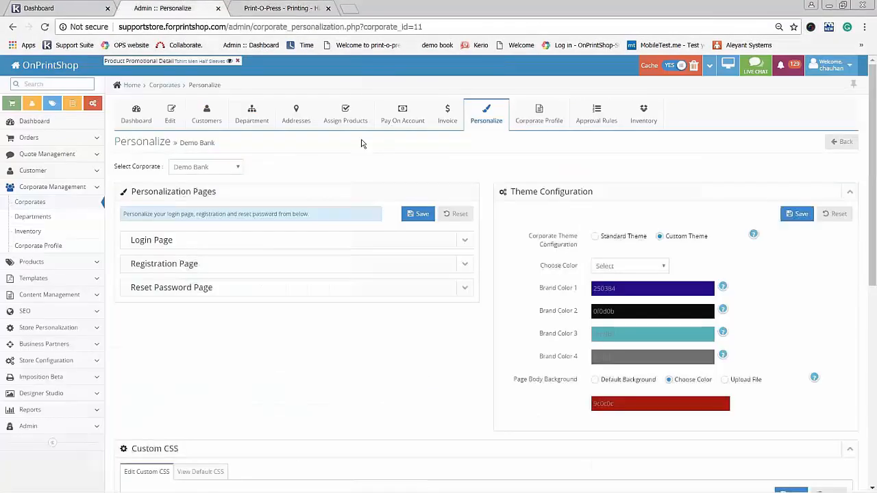
click(677, 404)
click(644, 450)
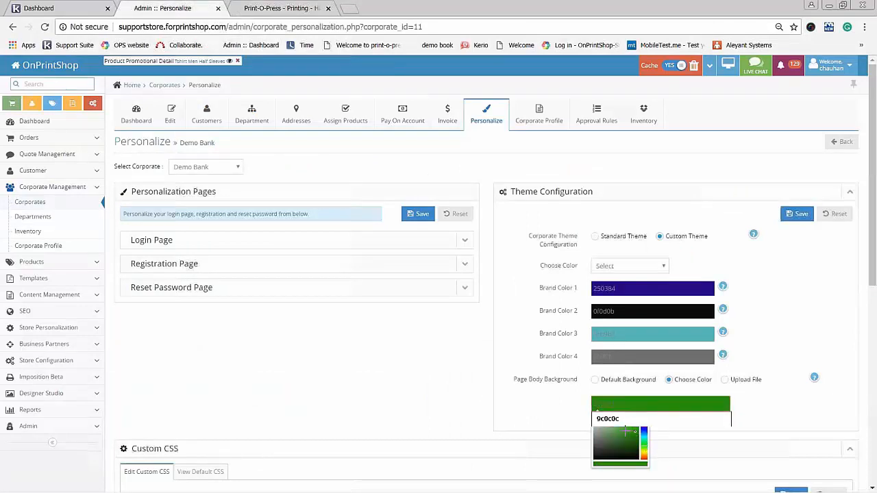
click(621, 433)
click(797, 214)
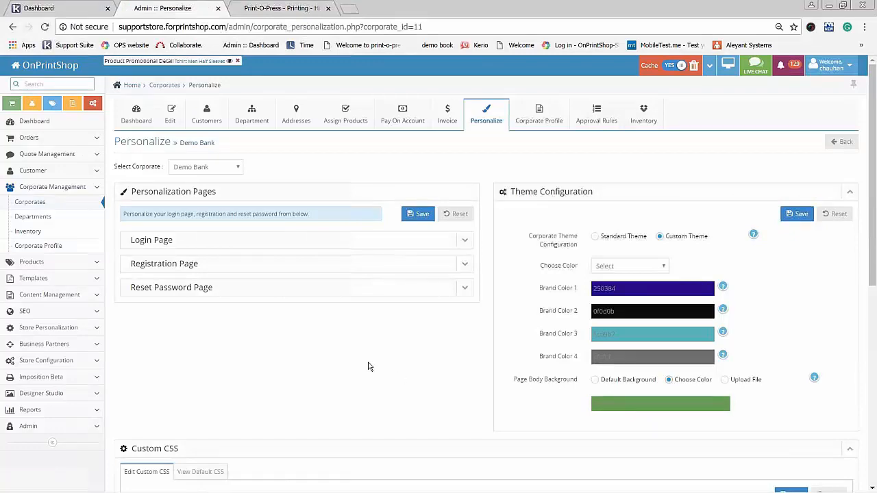
View the default CSS below the theme settings, and check the page body background throughout the storefront's product page.
scroll(368, 366, down, 3)
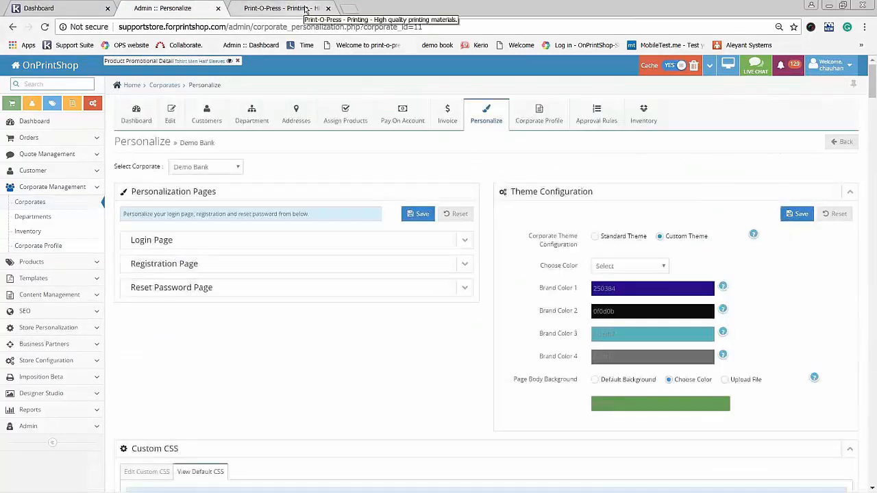
click(281, 8)
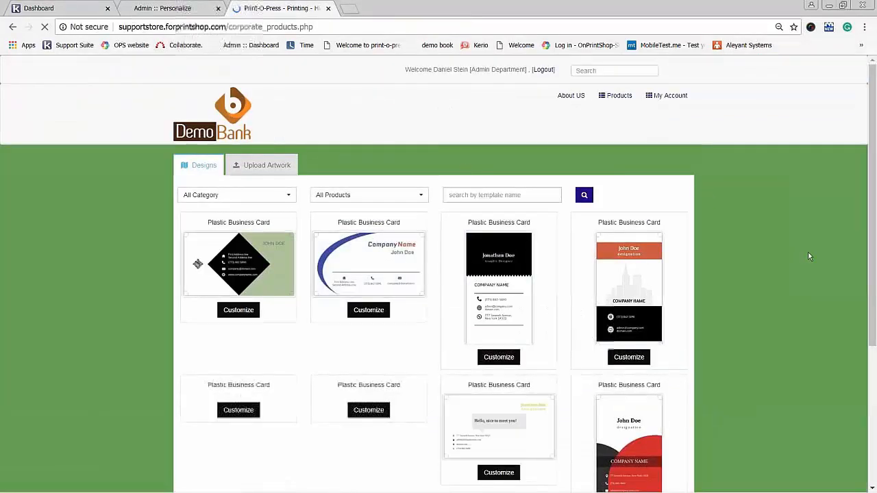
scroll(808, 256, down, 3)
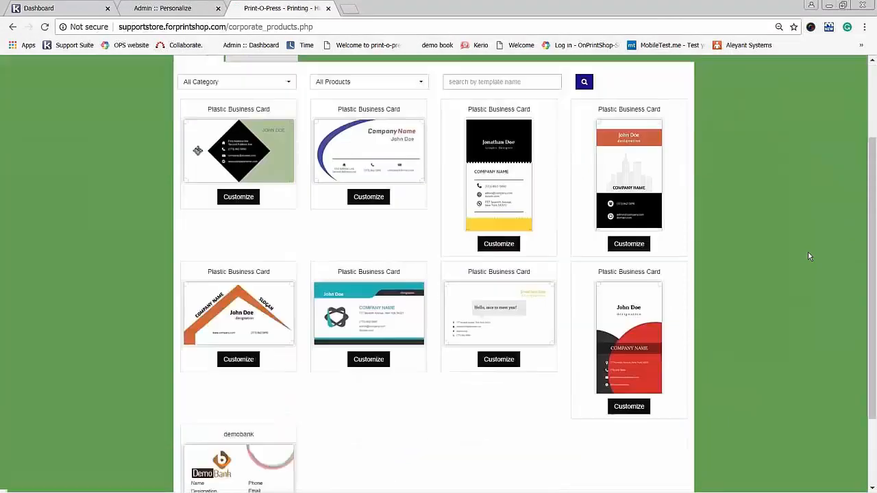
scroll(809, 254, up, 3)
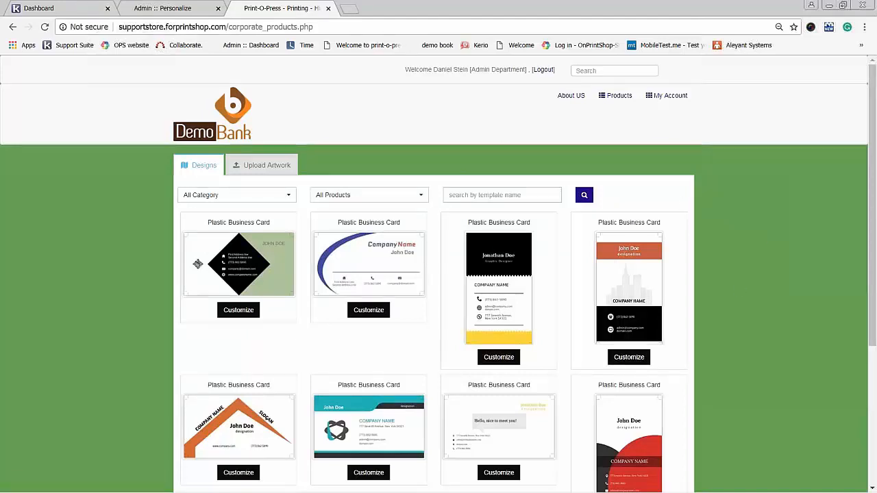
Open Demo Bank's corporate details for editing, turn off Quick Checkout and set the Banner content setting to Only Corporate.
click(164, 9)
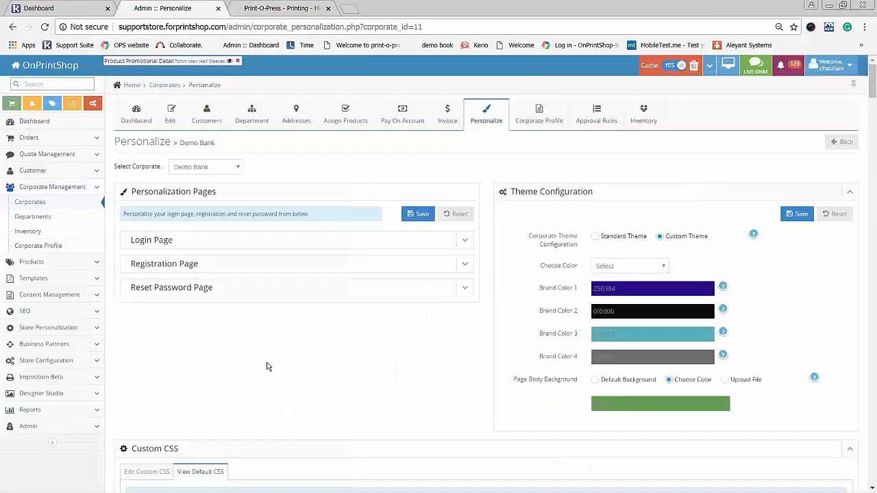
click(176, 114)
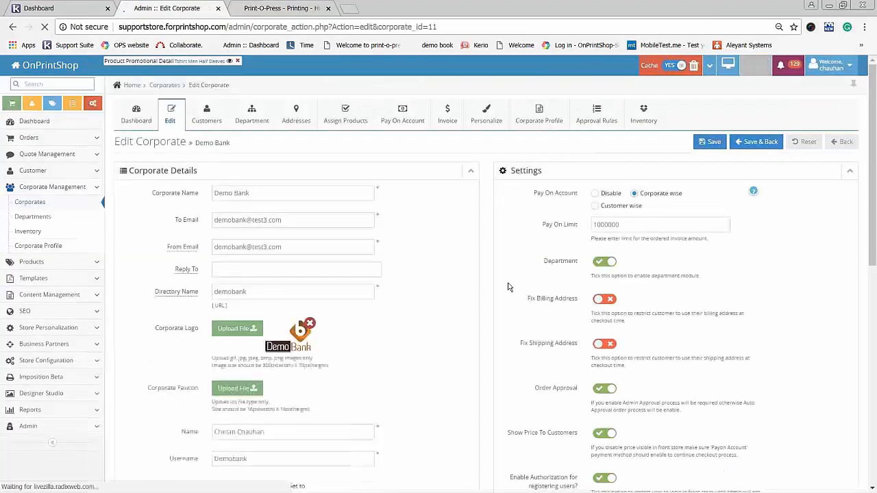
scroll(508, 286, down, 4)
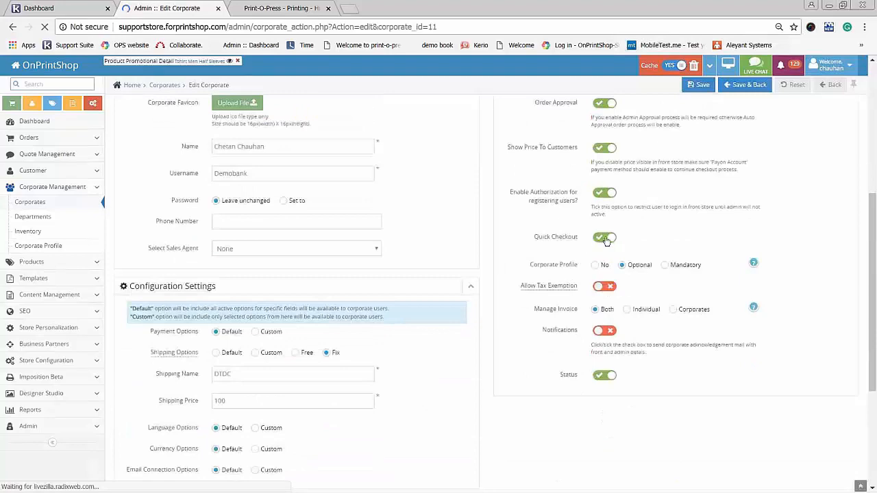
scroll(438, 395, down, 3)
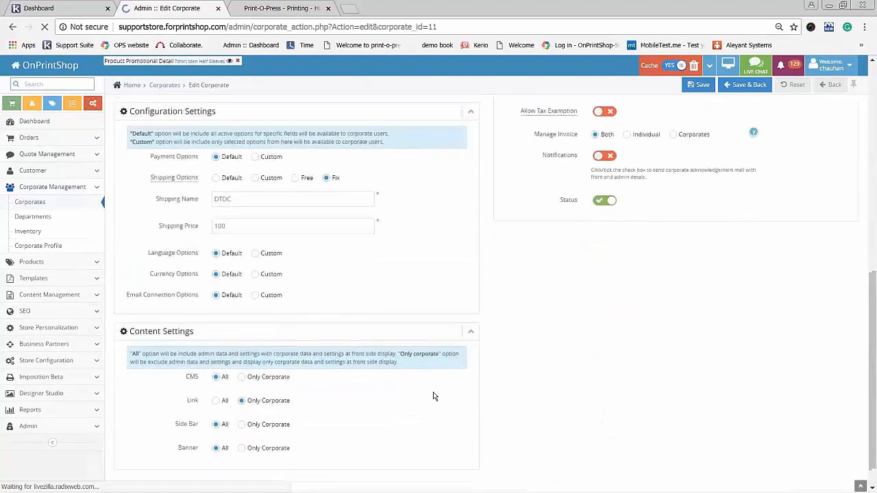
scroll(433, 396, down, 1)
double_click(185, 420)
click(241, 420)
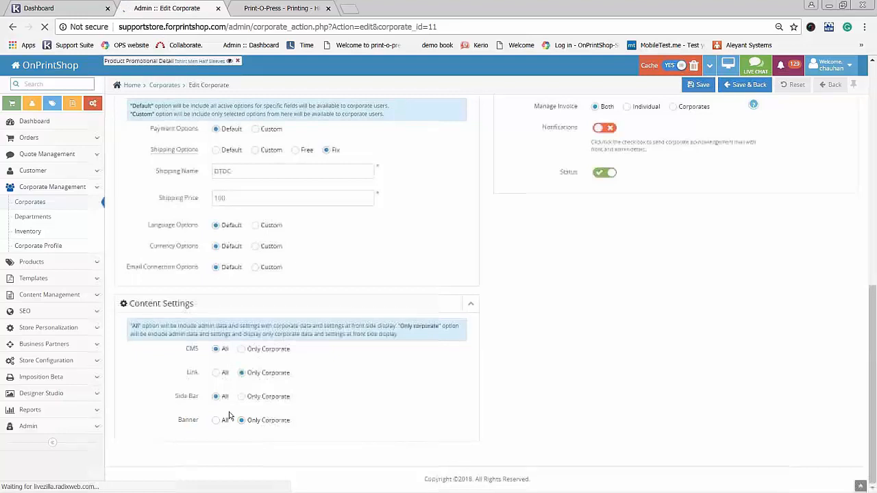
Review the Link, CMS and Side Bar content settings, and save the Demo Bank corporate details.
double_click(196, 373)
drag(185, 351, 200, 352)
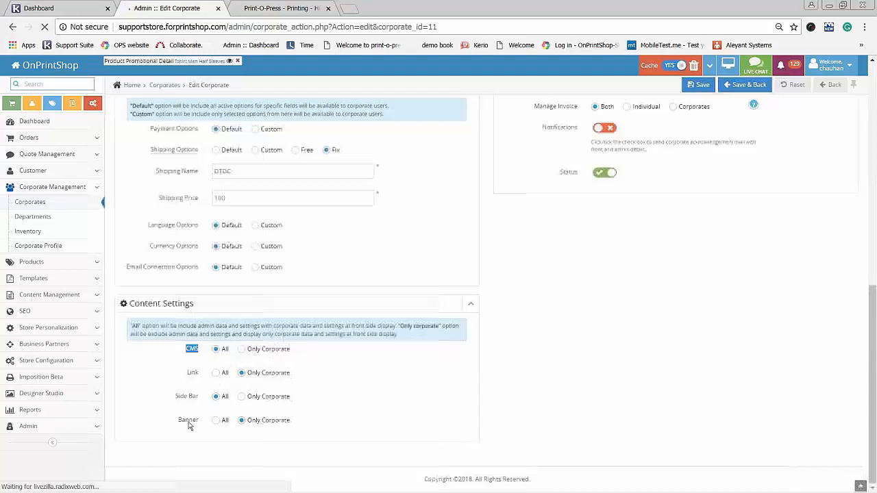
drag(176, 399, 209, 402)
scroll(608, 363, up, 3)
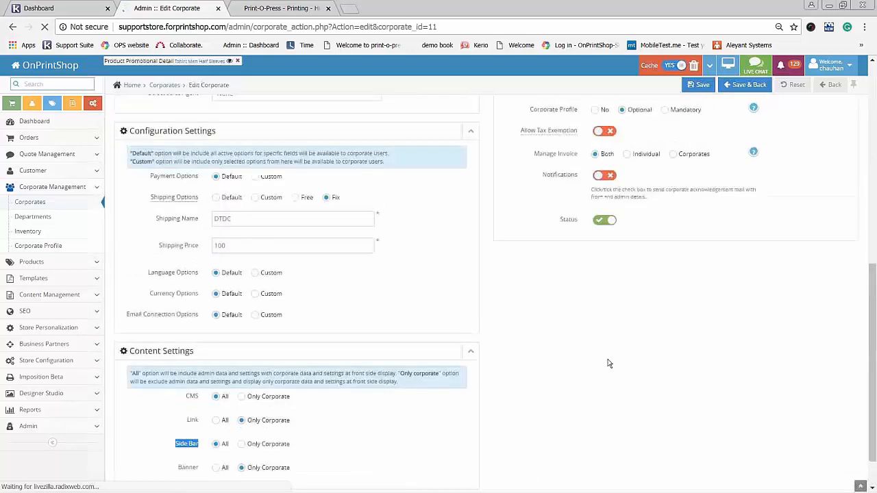
click(703, 88)
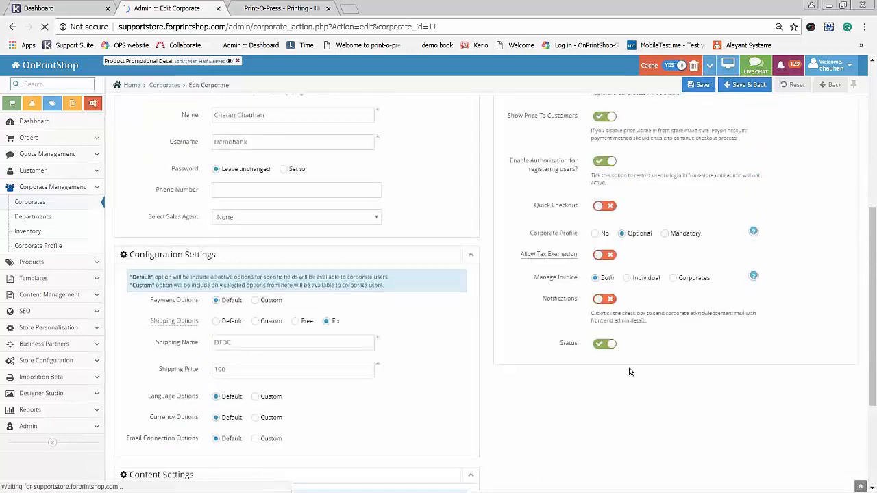
Recheck the Quick Checkout and content settings, and save the corporate details with a return to the corporates list.
scroll(794, 317, down, 3)
scroll(795, 317, down, 2)
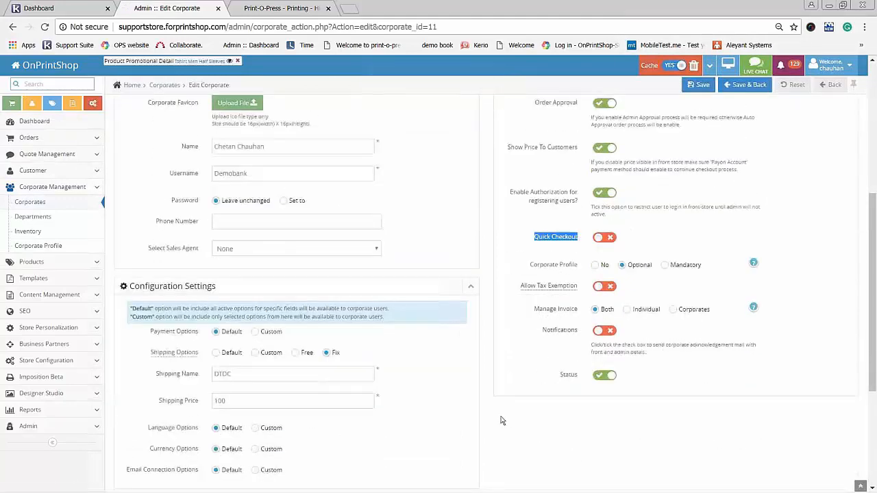
scroll(407, 451, down, 3)
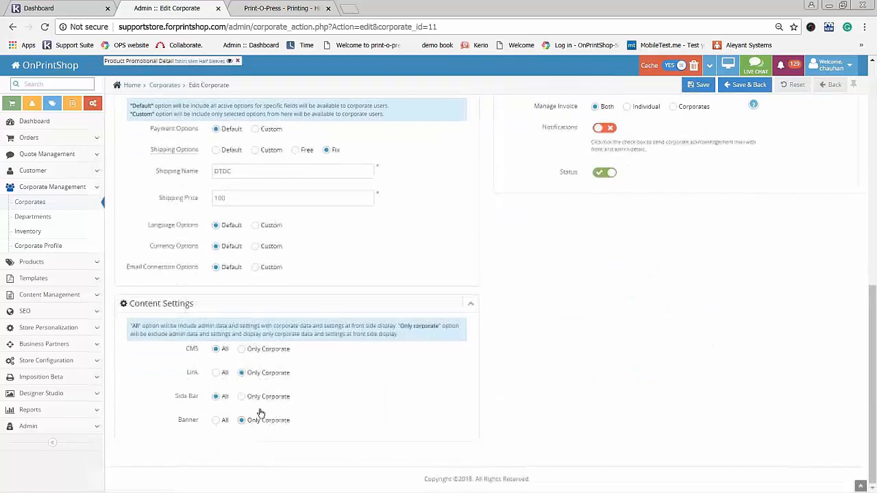
scroll(613, 342, up, 4)
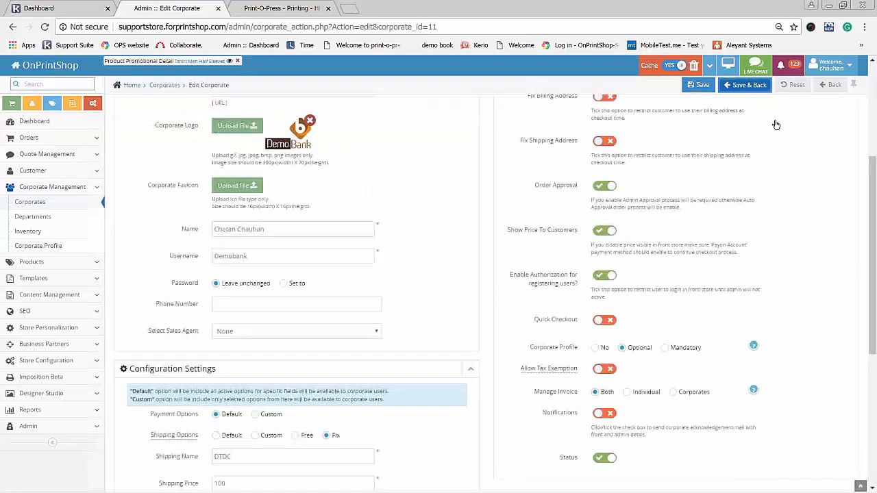
click(747, 84)
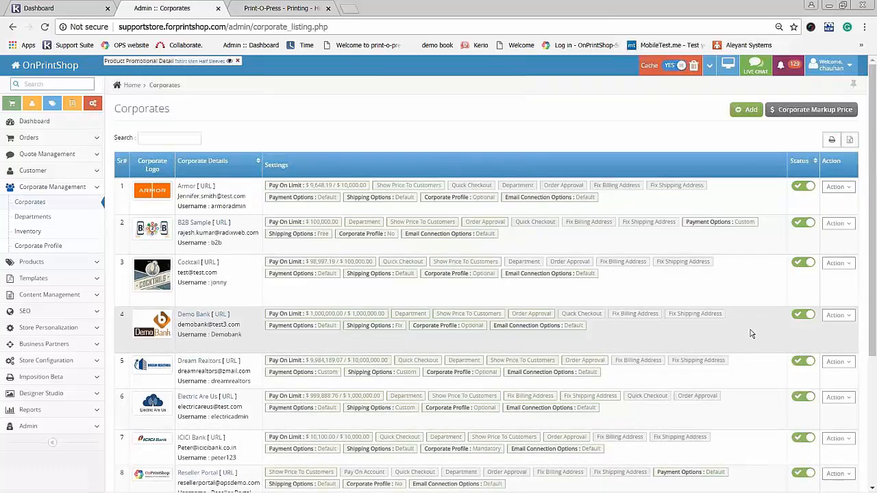
Log in as the Demo Bank corporate from the corporates list, accepting the end of the current admin login.
click(839, 315)
scroll(802, 316, down, 2)
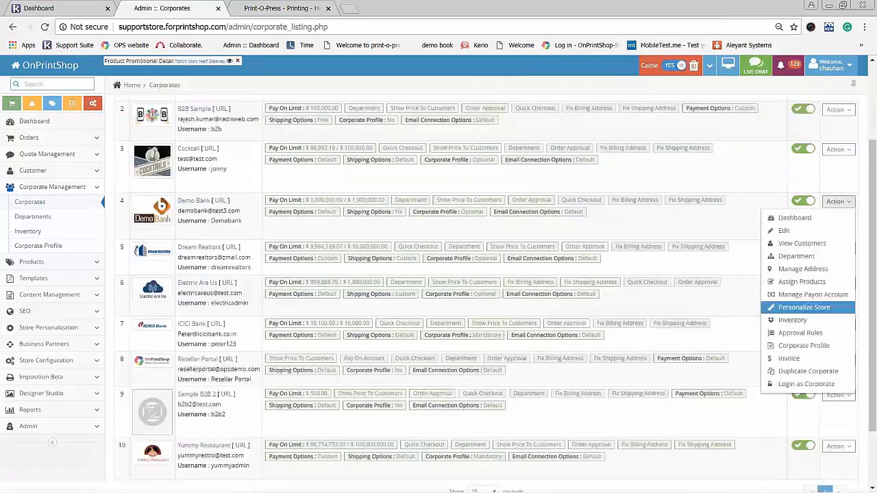
click(806, 384)
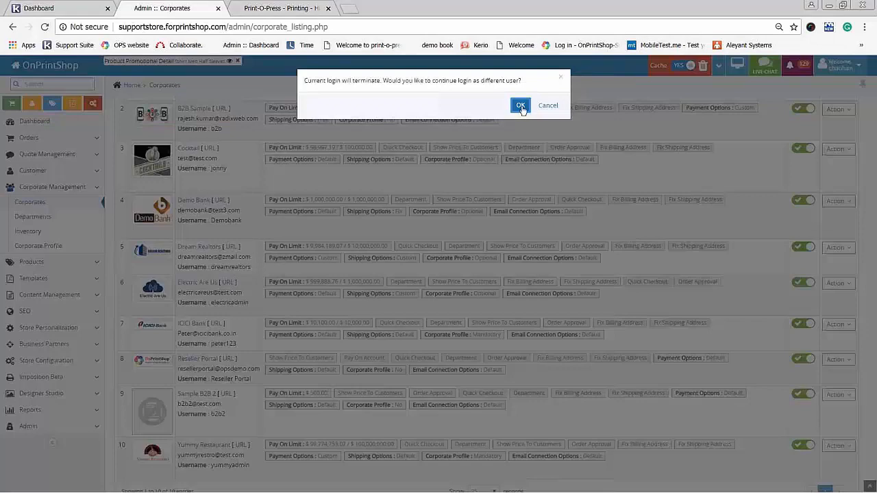
click(521, 106)
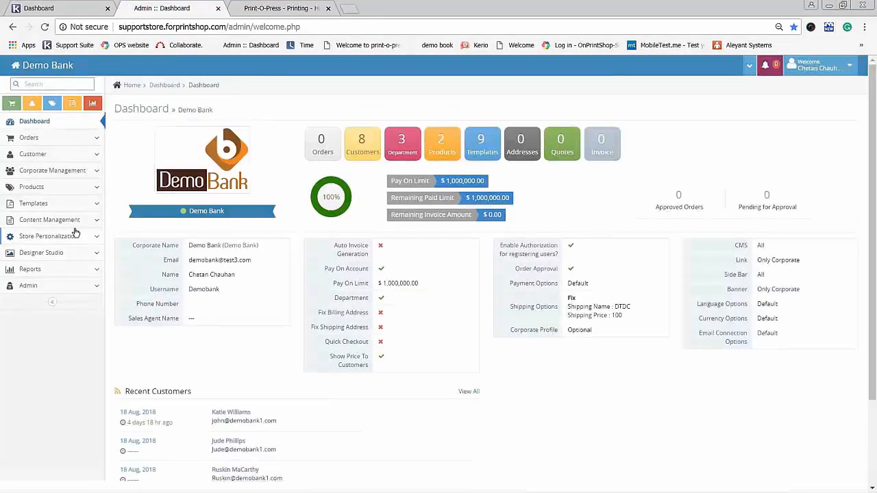
Show Demo Bank's own banners by filtering the banner list to Your Banners, and go back to the storefront.
click(79, 222)
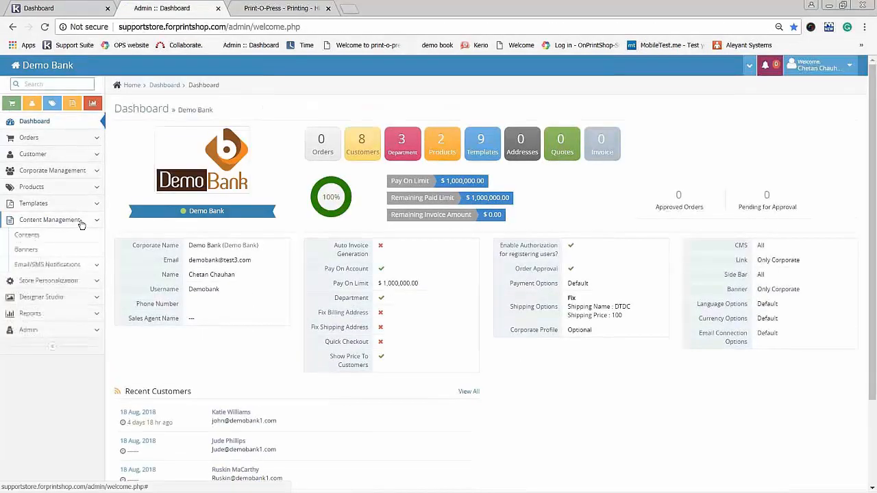
click(63, 251)
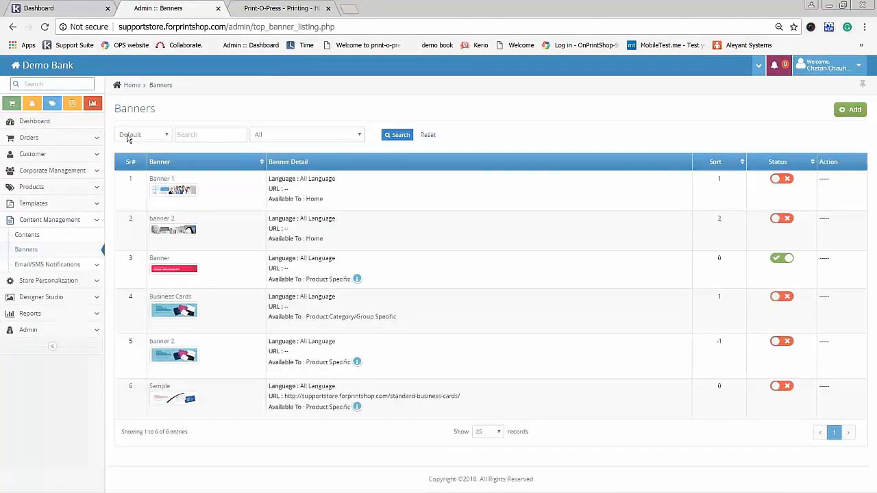
click(164, 139)
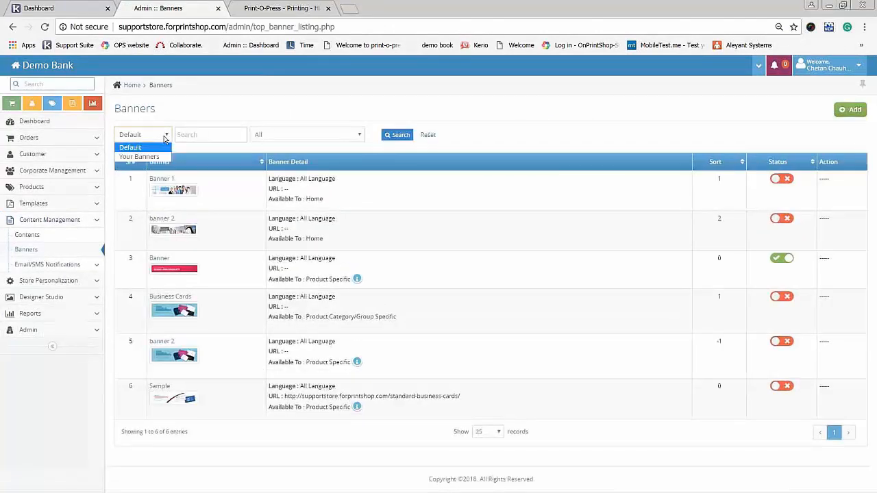
click(153, 157)
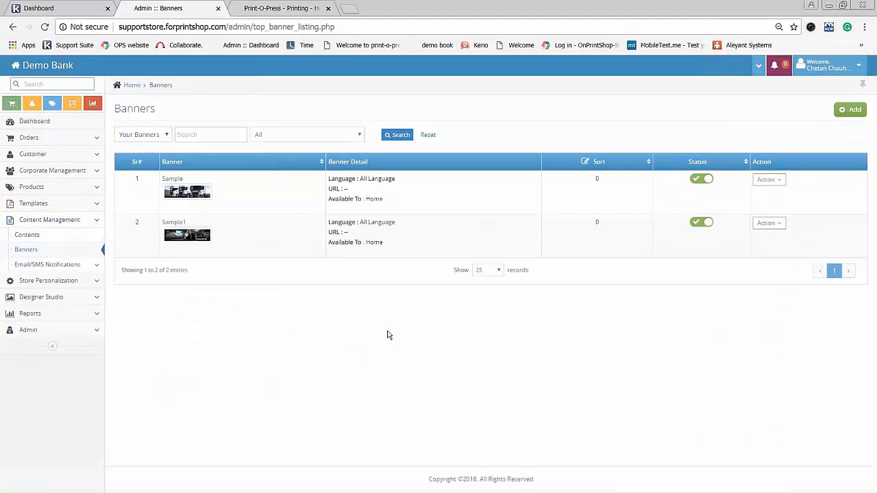
click(295, 8)
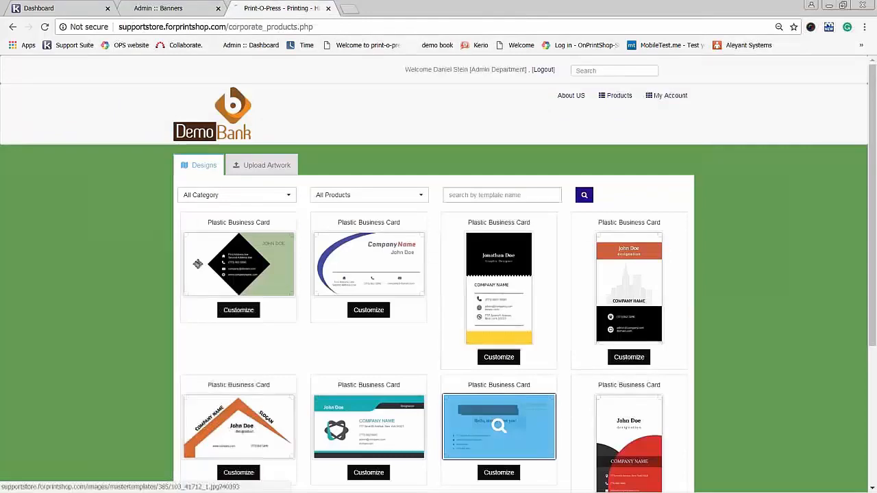
Open the website customers list, and reload the Demo Bank storefront home page to view its next banner.
key(ctrl+shift+Tab)
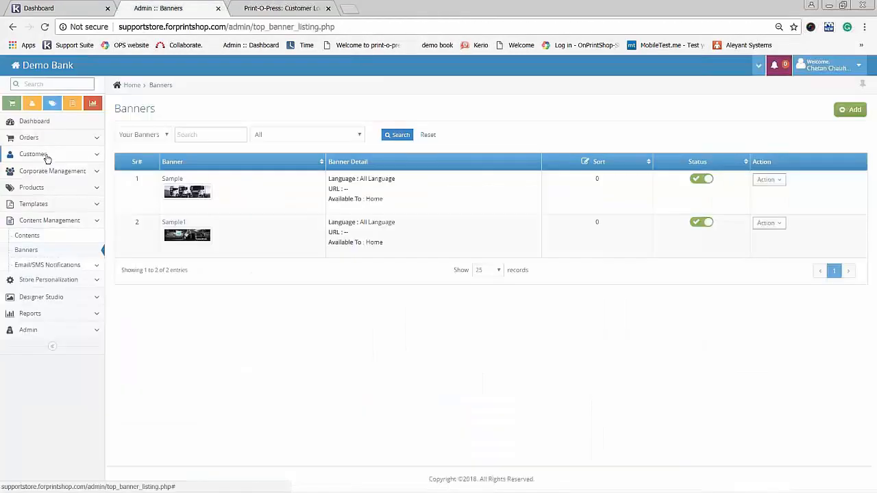
click(39, 155)
click(46, 170)
key(ctrl+Tab)
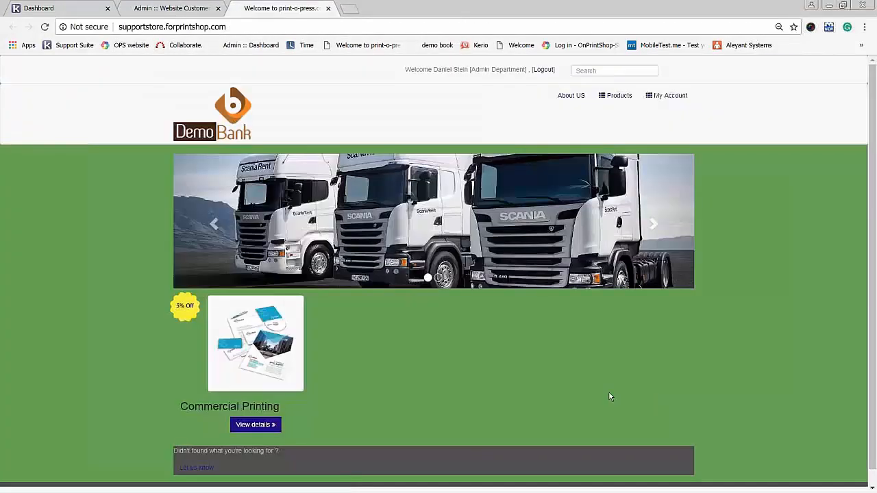
key(F5)
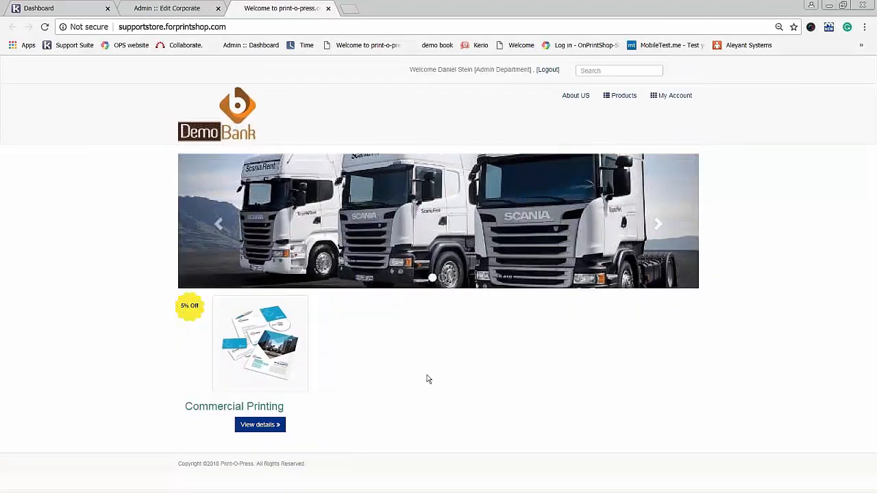
click(658, 224)
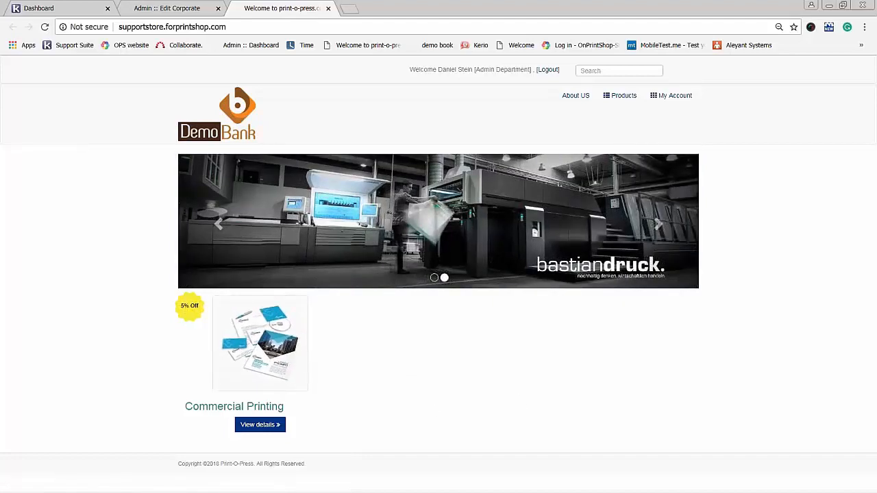
Leave the main admin account and open the Demo Bank corporate admin dashboard.
click(172, 9)
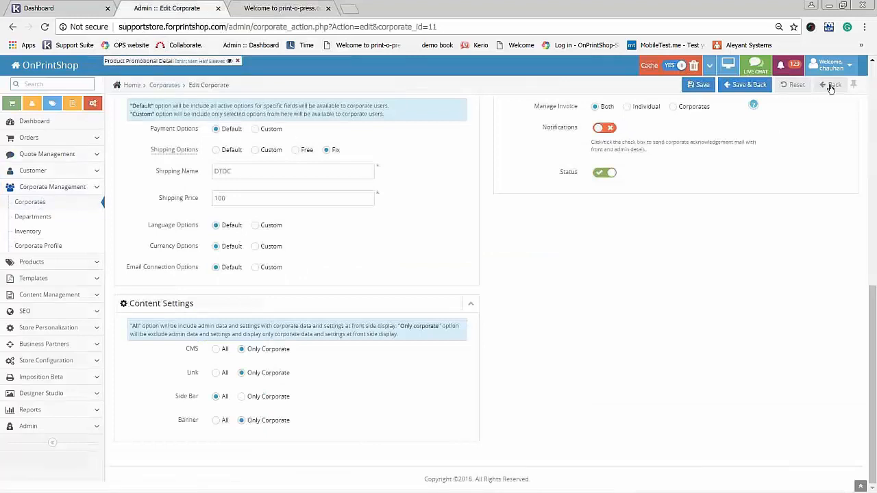
click(850, 68)
click(830, 122)
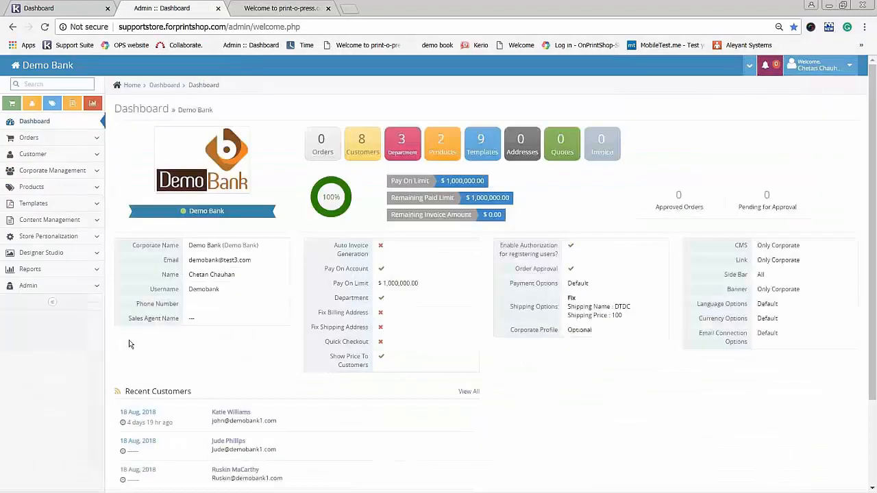
Open the banner list in content management and filter it to Your Banners.
click(72, 220)
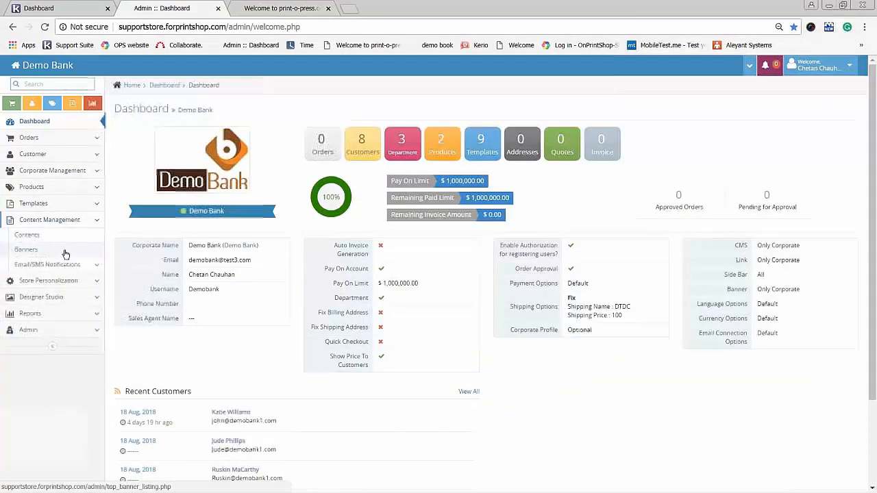
click(65, 254)
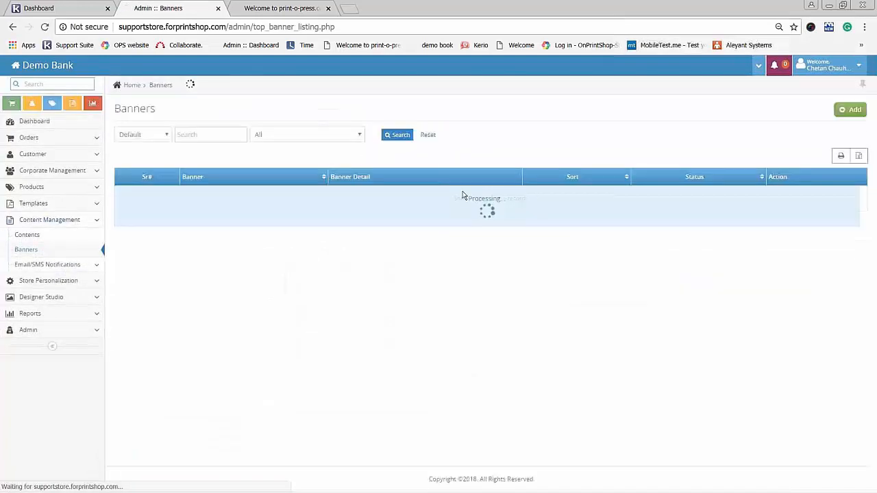
click(144, 136)
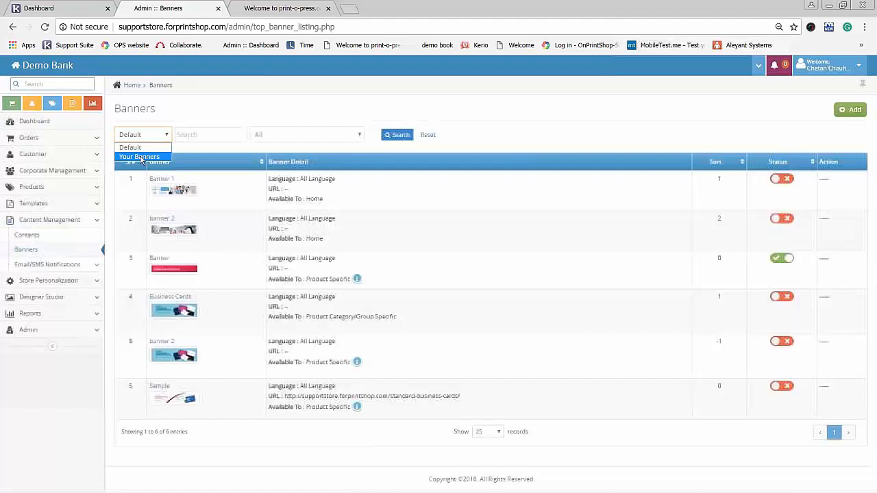
click(140, 157)
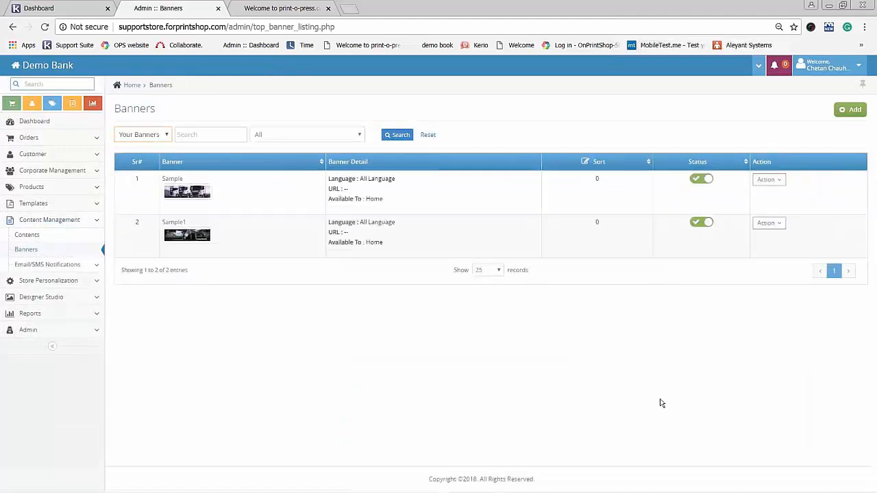
Start a new Demo Bank banner and title it Sample2.
click(850, 110)
click(303, 133)
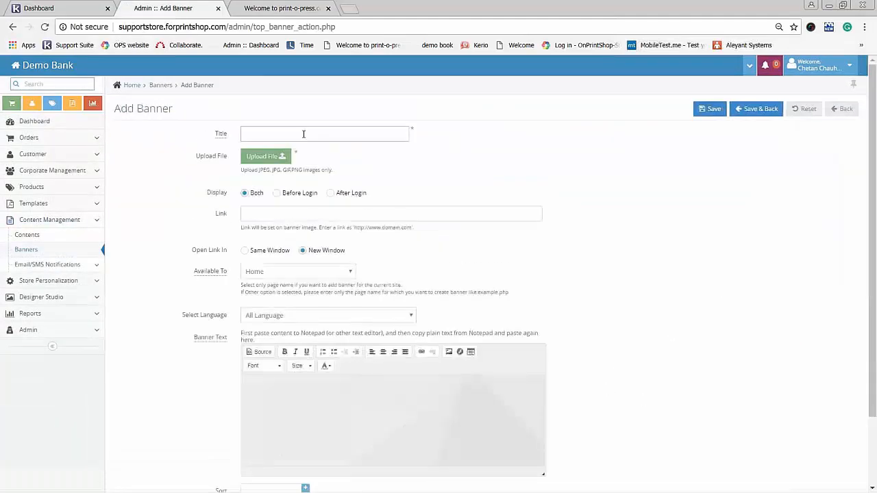
click(290, 147)
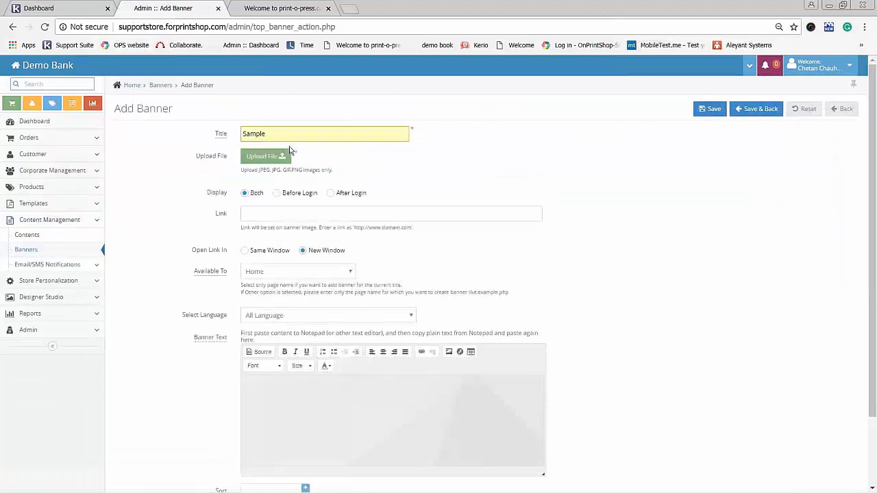
text(2)
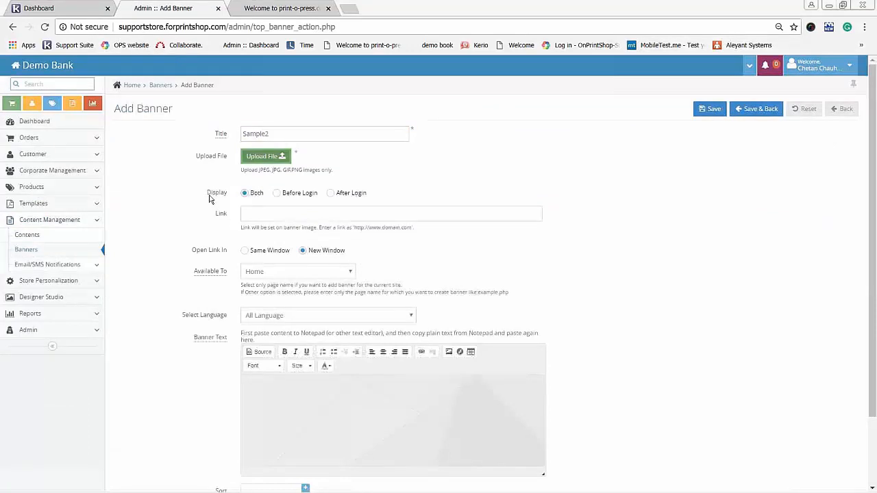
Upload the business cards image from the Banners folder in My Training to the new banner, and save it.
click(266, 157)
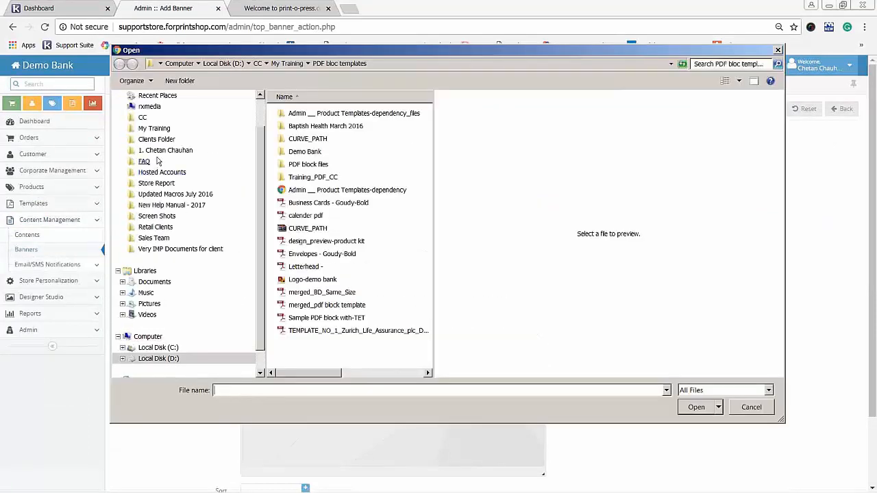
click(154, 128)
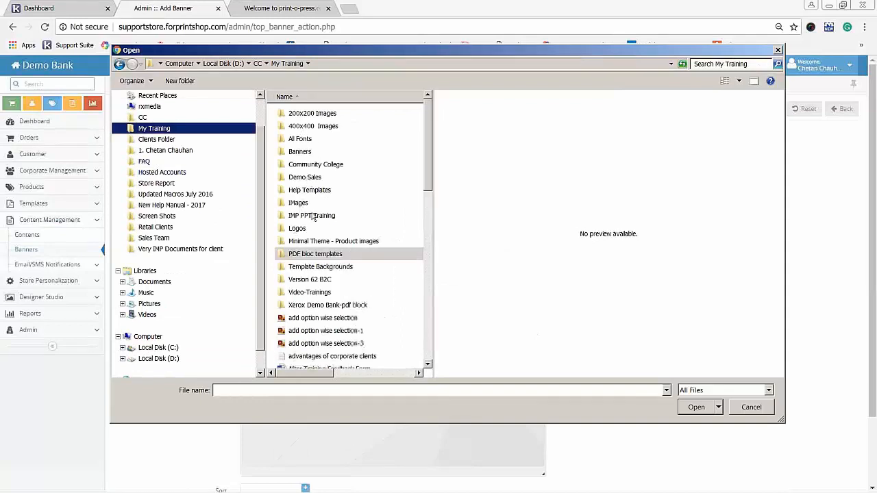
double_click(305, 152)
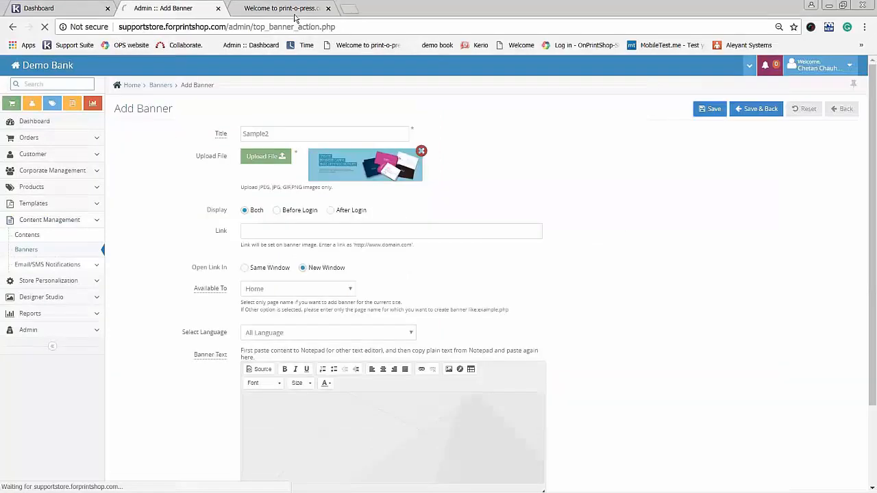
Open the storefront as a Demo Bank Admin Department customer and page through the home banners to the business cards banner.
click(292, 10)
key(F5)
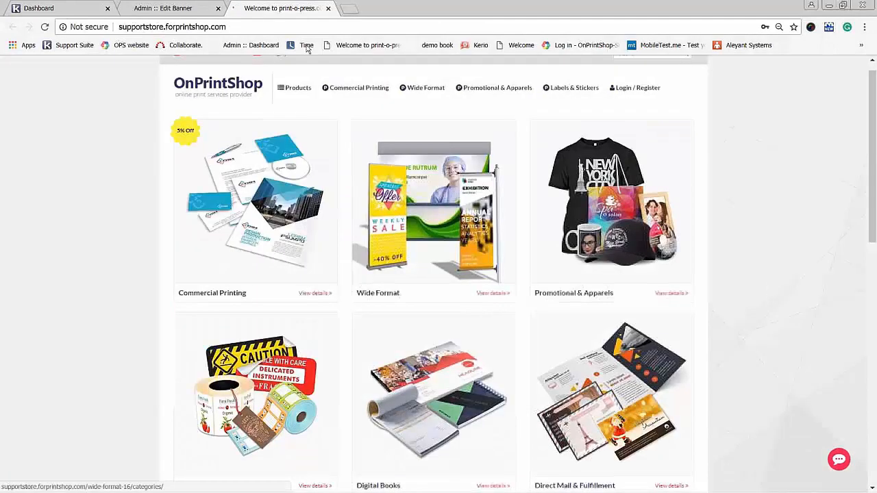
click(186, 9)
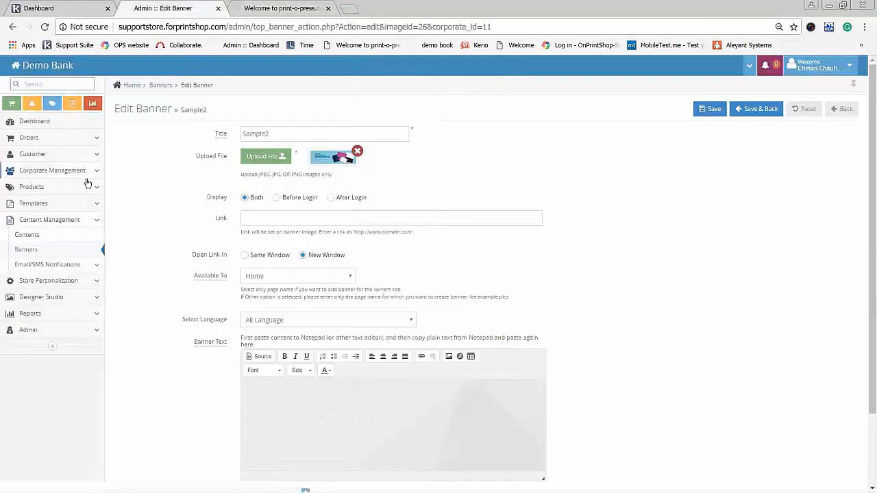
click(69, 154)
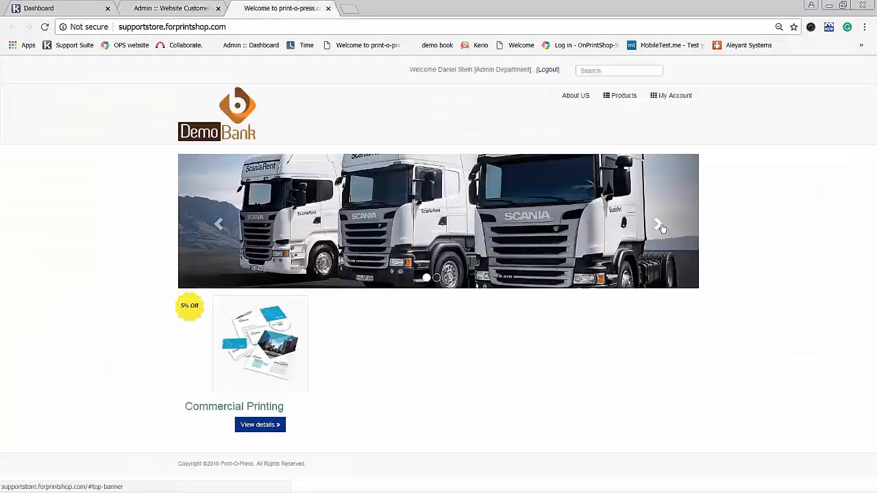
click(657, 227)
click(658, 226)
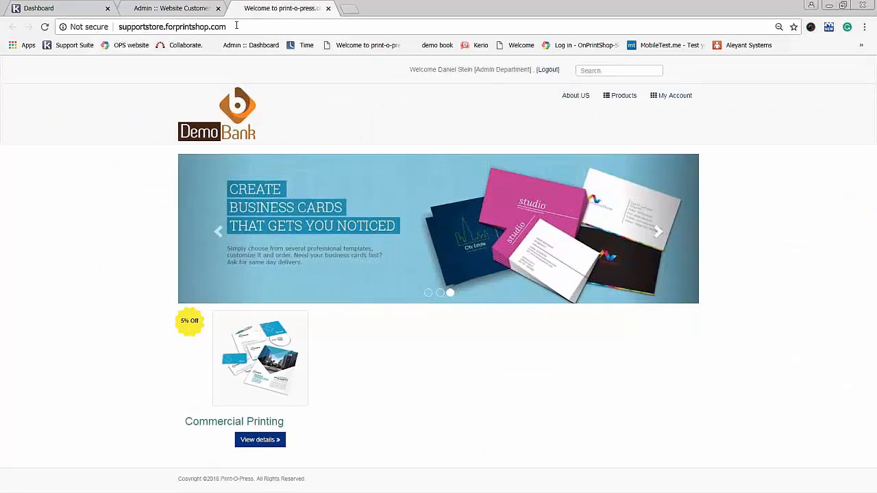
Check the header menu links on the Demo Bank storefront against the admin side.
click(191, 8)
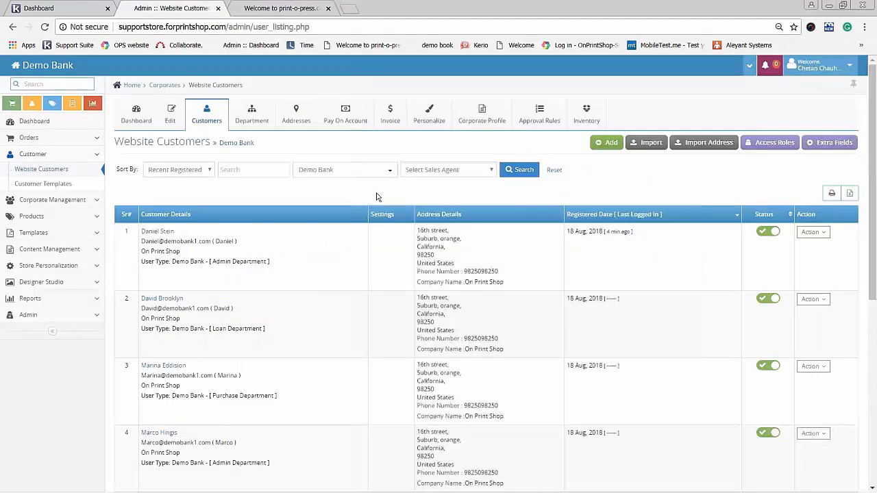
click(296, 8)
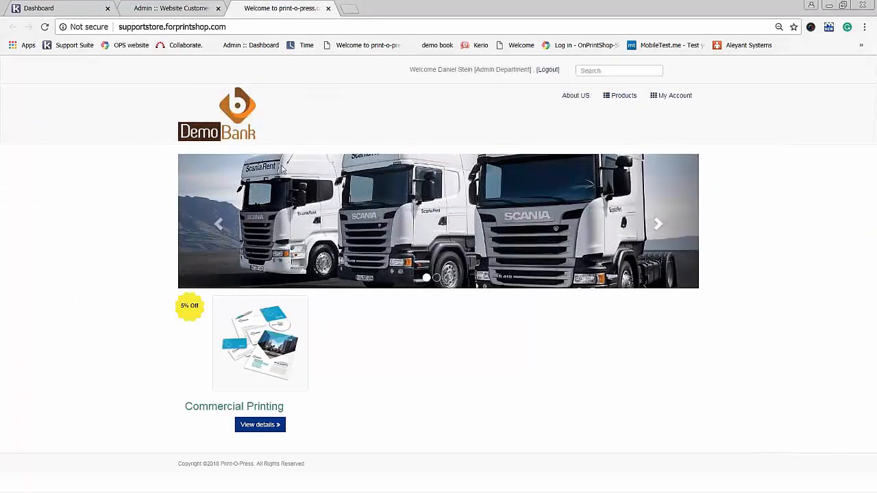
click(181, 9)
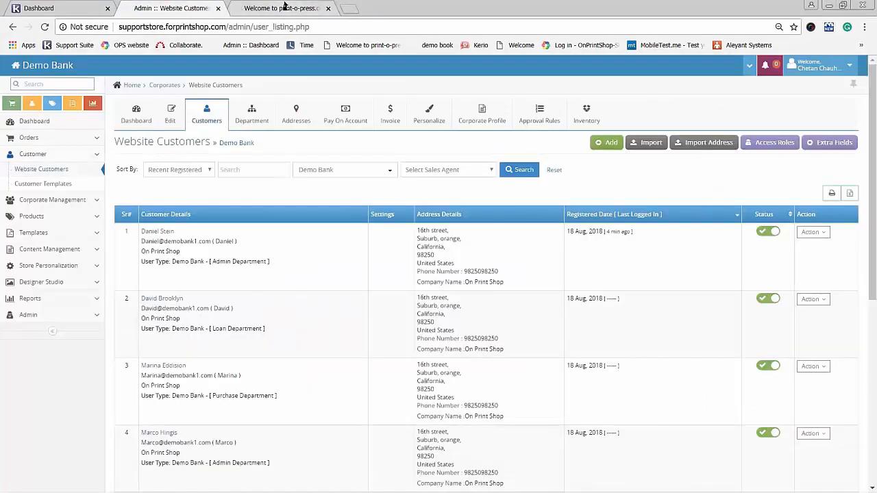
click(282, 8)
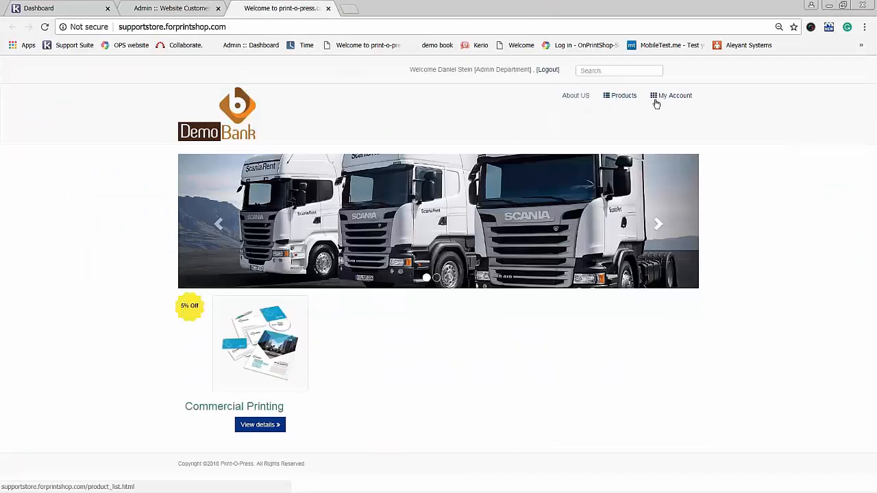
Open the header and footer links under store personalization and filter them to Your Links.
click(196, 8)
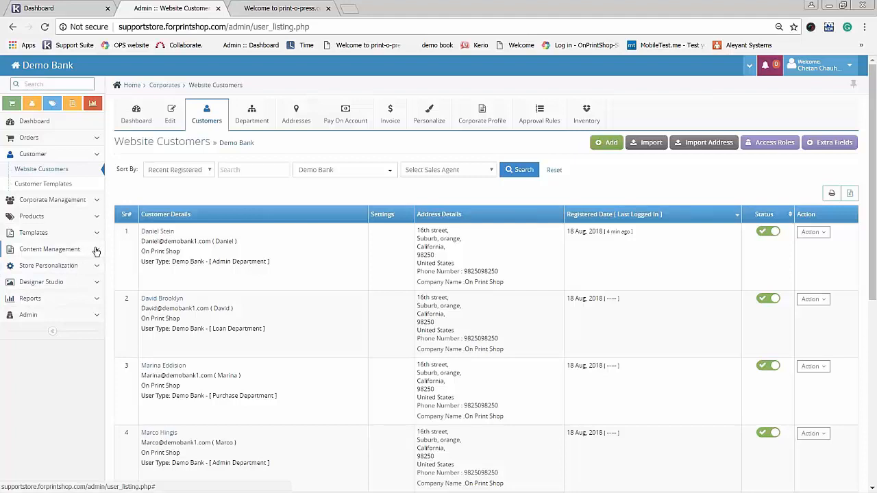
click(98, 270)
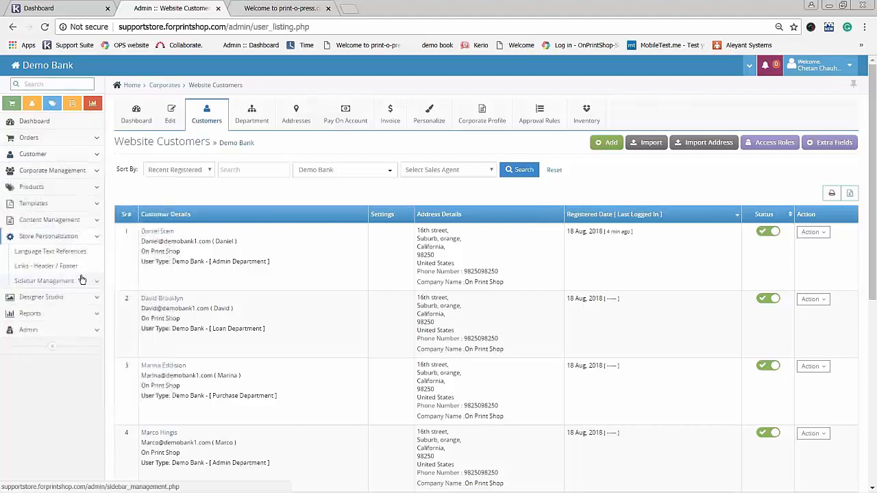
click(45, 266)
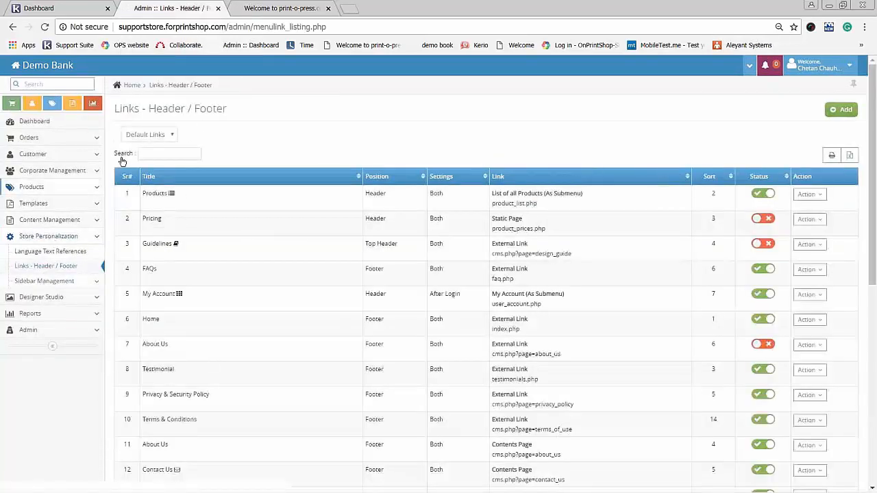
click(168, 135)
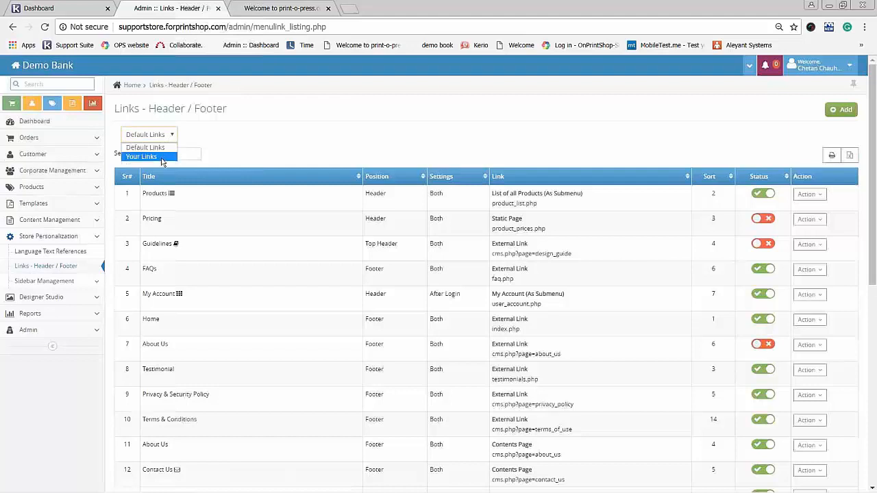
click(162, 159)
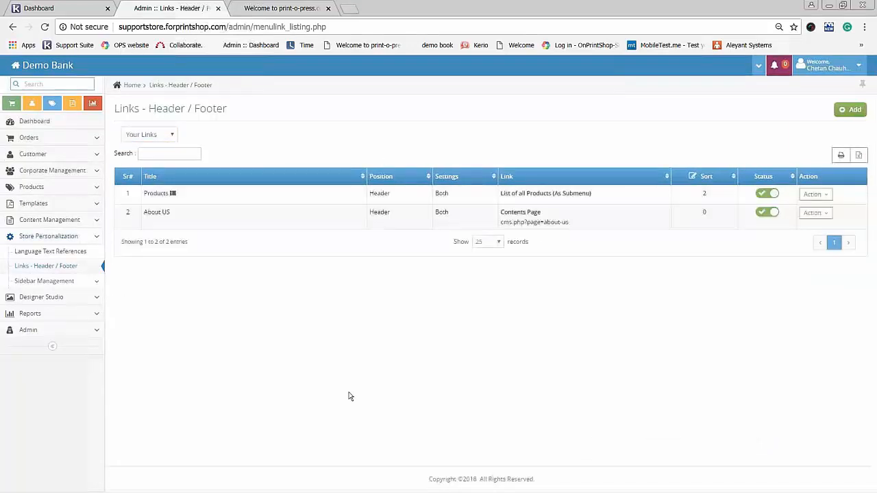
Start a new header menu link and enter Contact Us as its name.
click(855, 110)
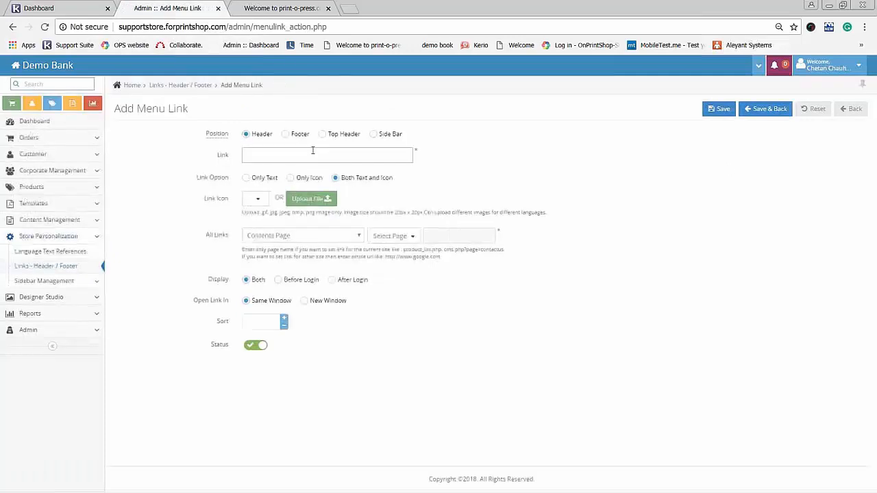
click(313, 152)
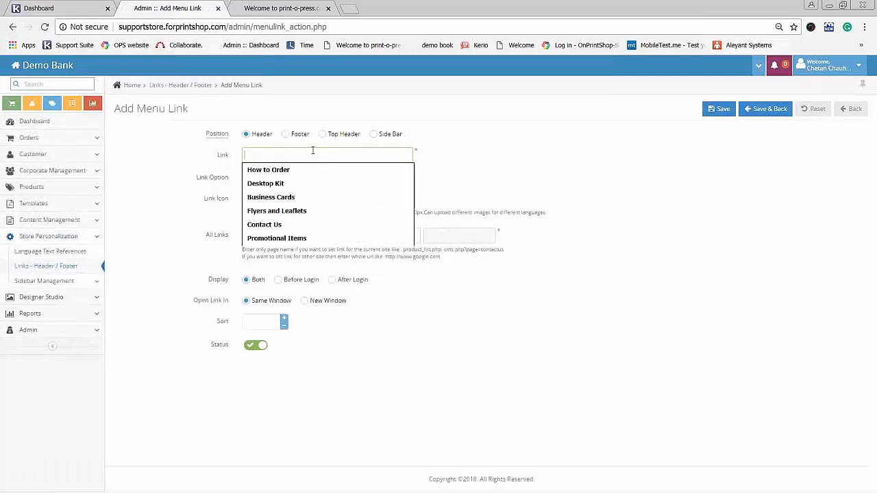
click(281, 225)
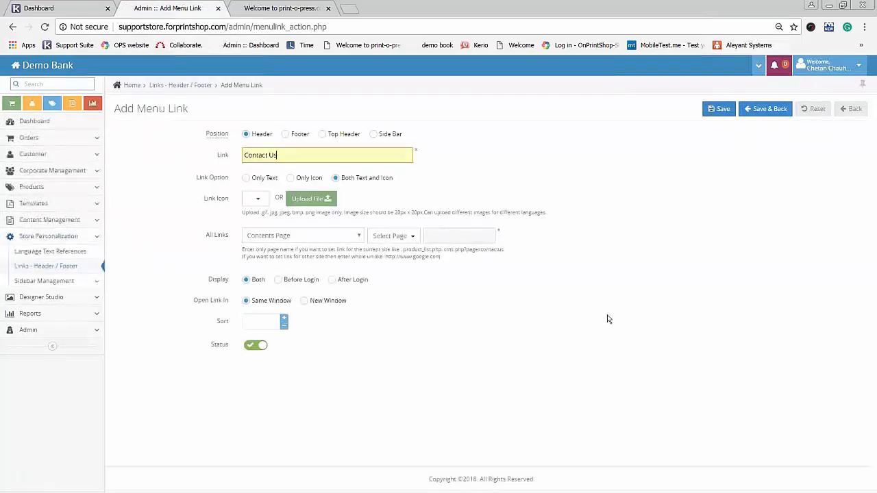
Rename the link Testimonial and point it to the static Testimonials Page.
click(302, 235)
click(306, 257)
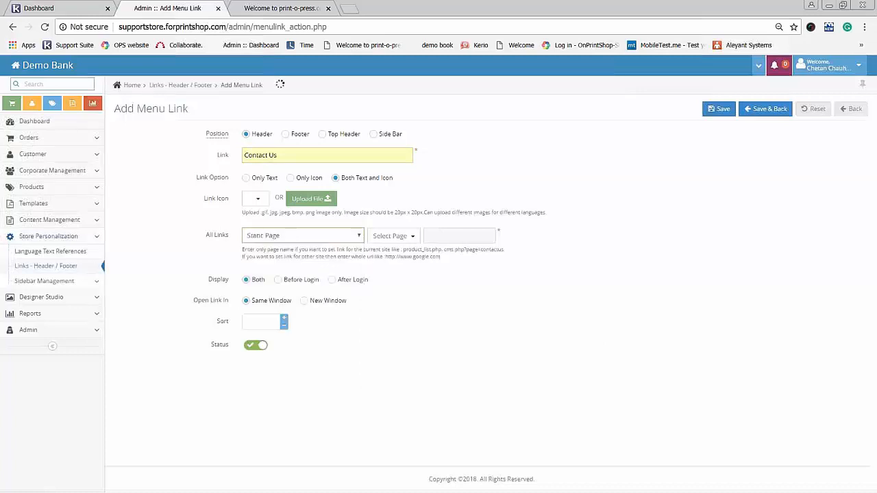
click(411, 237)
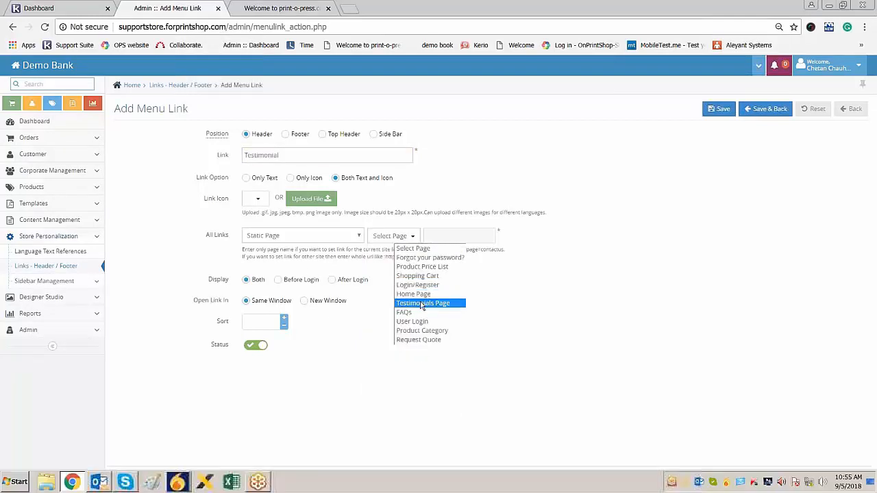
click(411, 305)
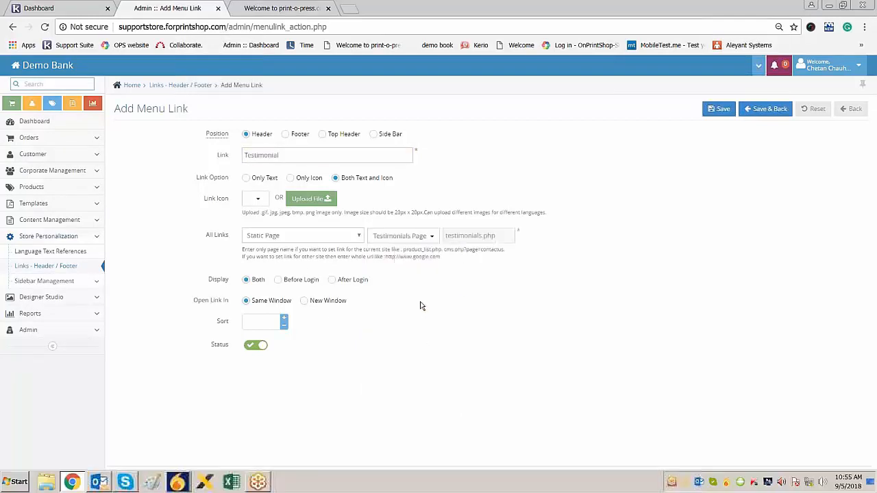
Save the Testimonial header link, refresh the Demo Bank storefront and open the Testimonial page from its header.
click(720, 108)
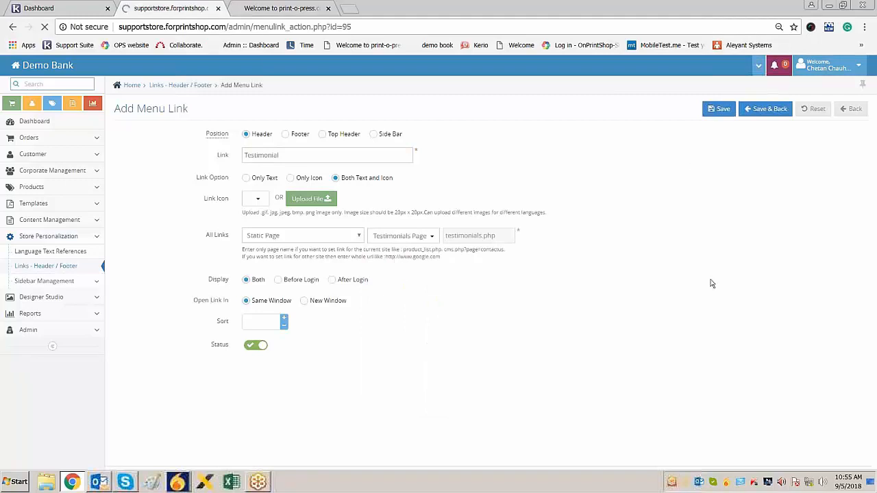
click(277, 10)
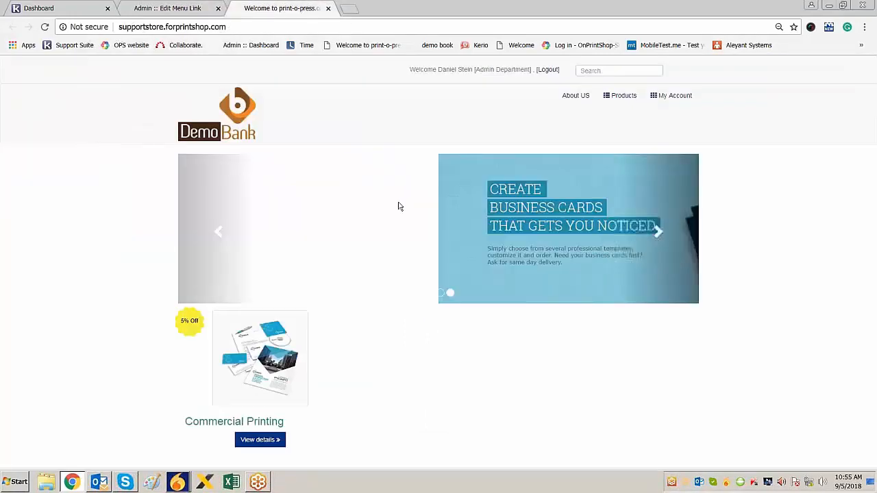
key(F5)
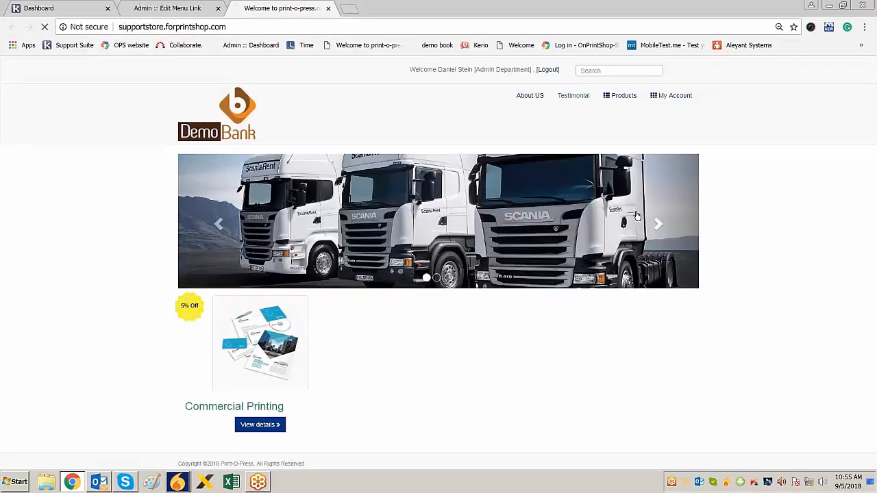
click(574, 96)
View the Contents page list under content management in the admin side, and return to the storefront's Testimonials page.
key(ctrl+shift+Tab)
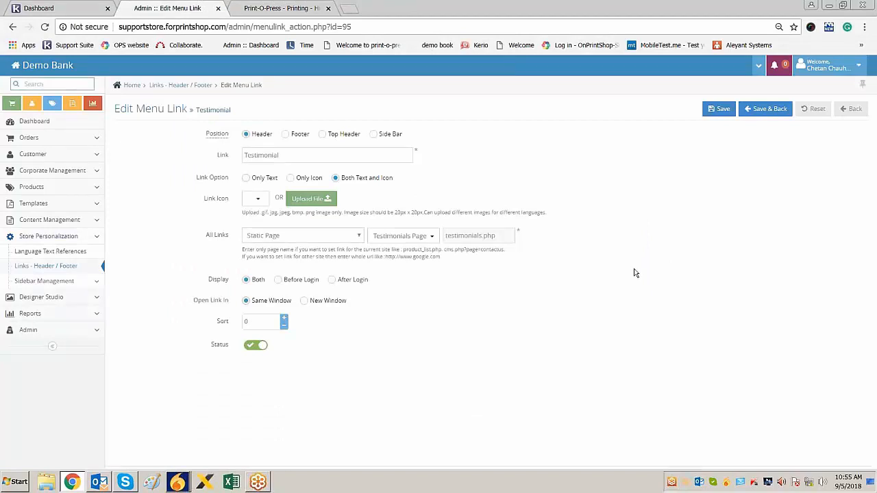
click(67, 221)
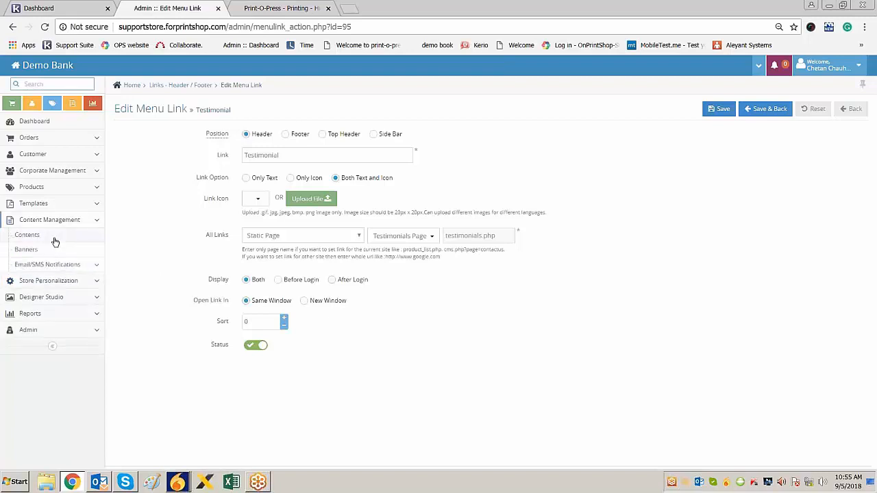
click(54, 240)
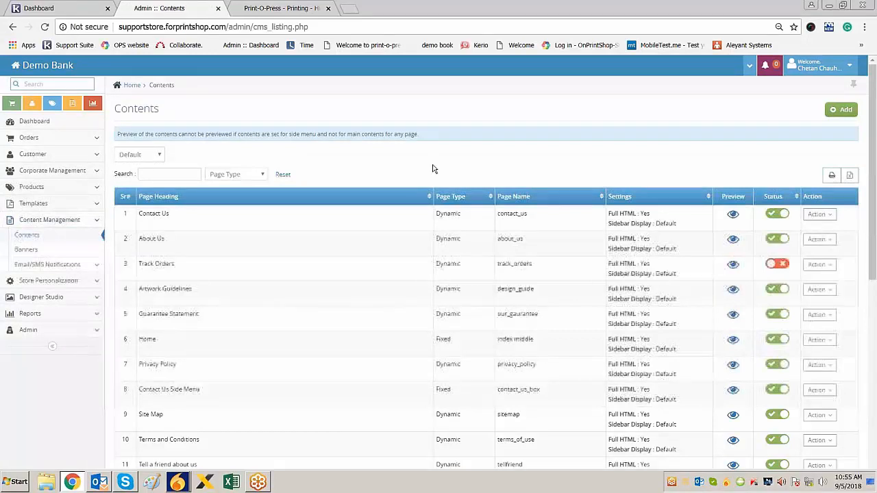
click(291, 9)
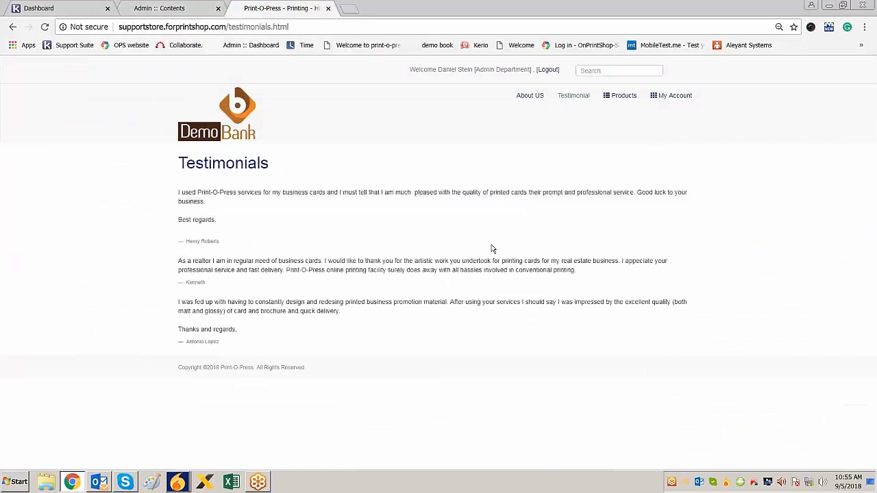